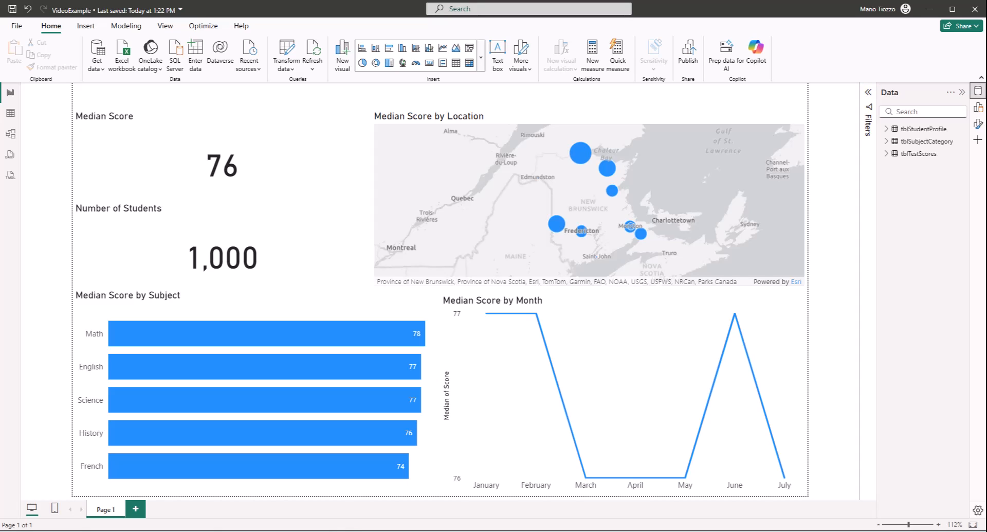
- Set the width of the Median Score by Location map to 350
{"action": "left_click", "coordinate": [405, 297]}
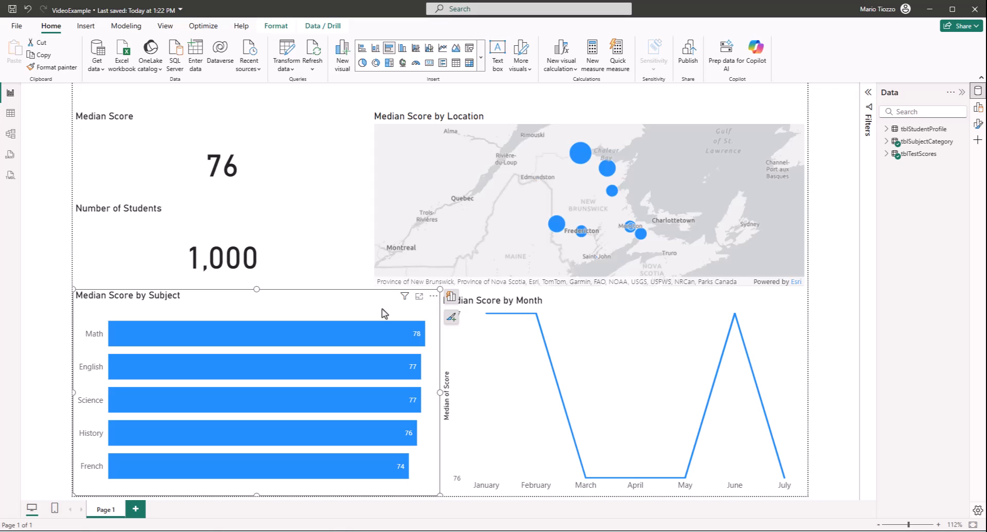
{"action": "left_click", "coordinate": [662, 125]}
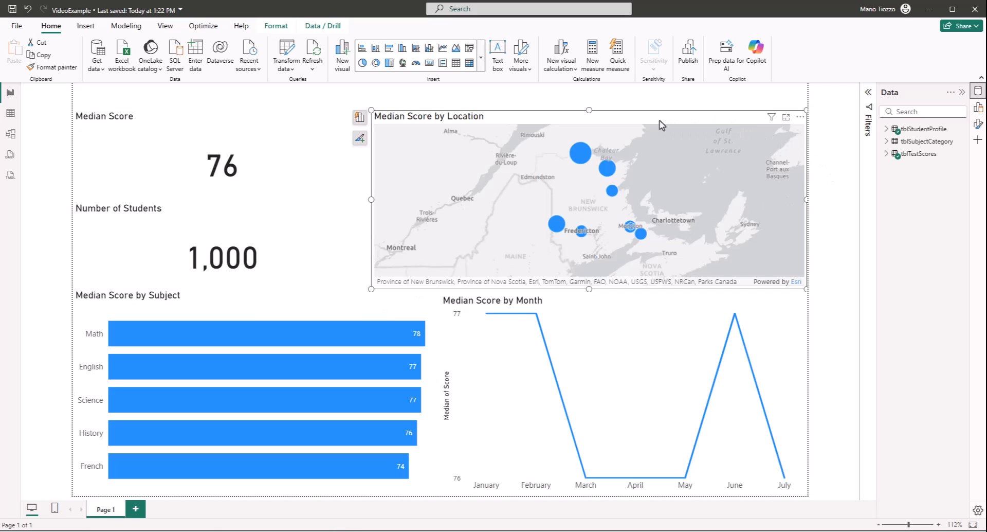
{"action": "left_click", "coordinate": [978, 124]}
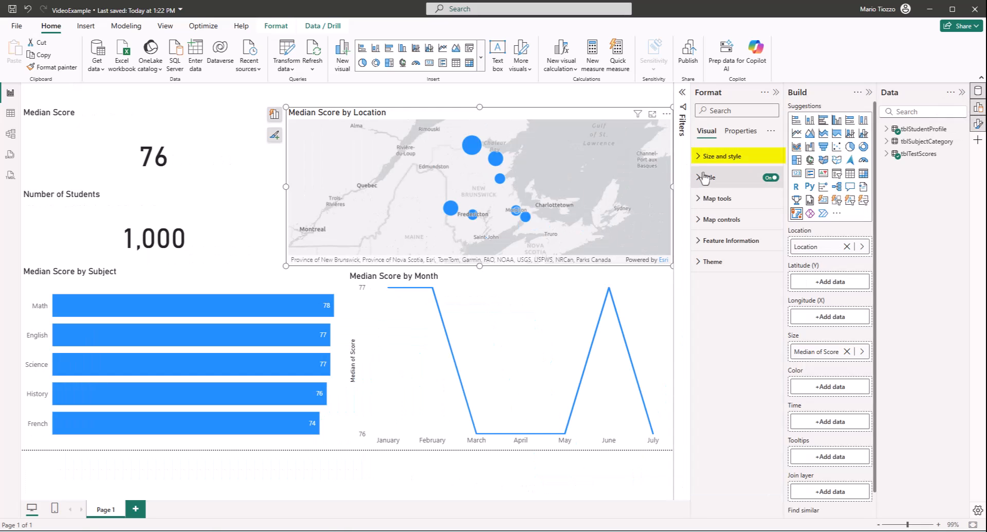
{"action": "left_click", "coordinate": [707, 156]}
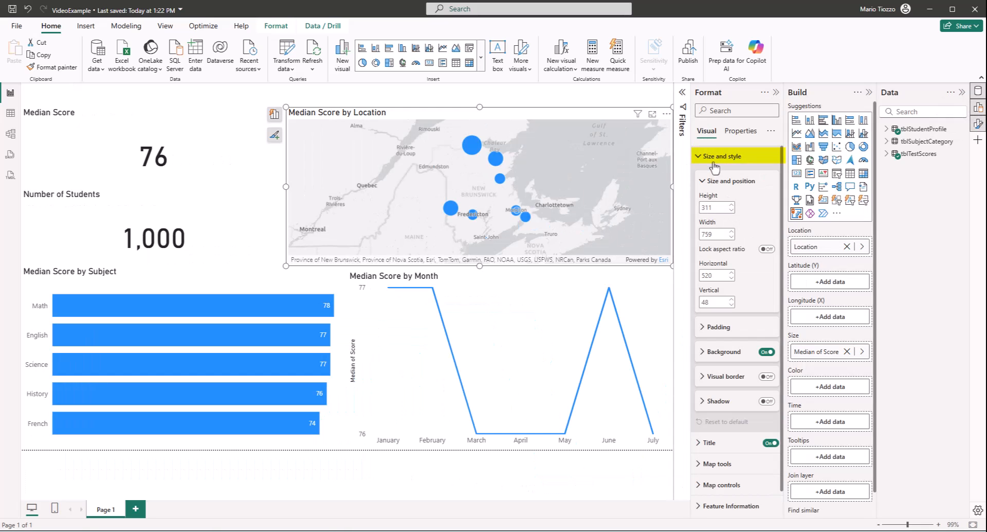
{"action": "double_click", "coordinate": [717, 234]}
{"action": "type", "text": "350"}
{"action": "key", "text": "Return"}
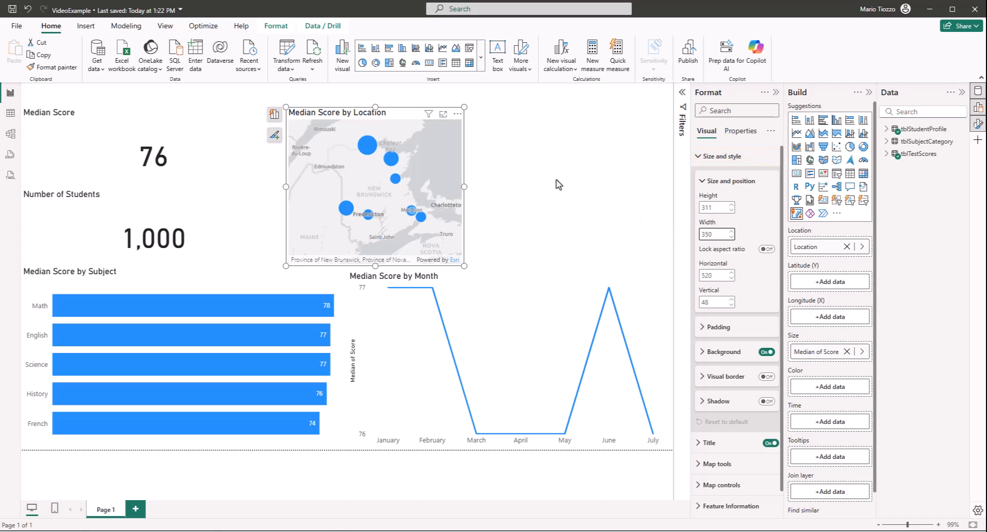
- Add a slicer for the City field from tblStudentProfile beside the map and extend its height to 320
{"action": "left_click", "coordinate": [558, 183]}
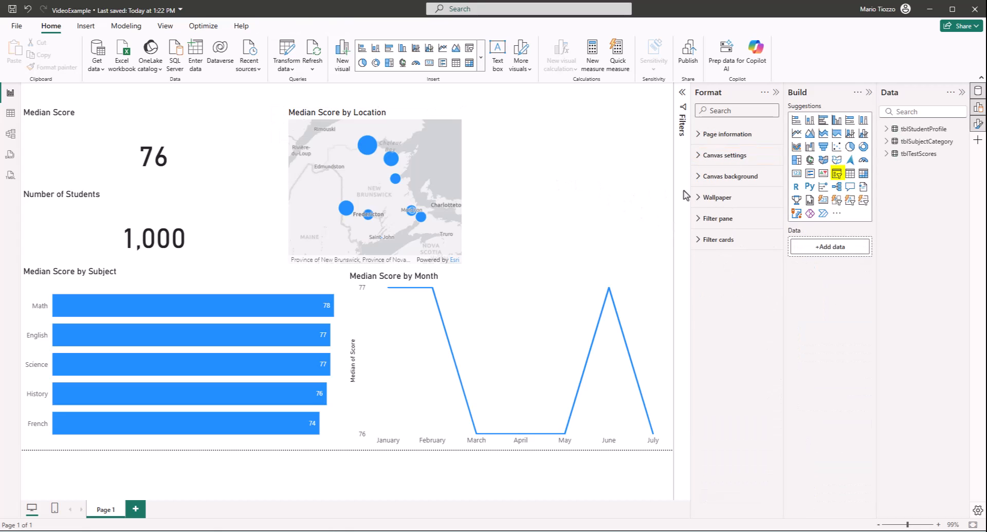
{"action": "left_click", "coordinate": [839, 176]}
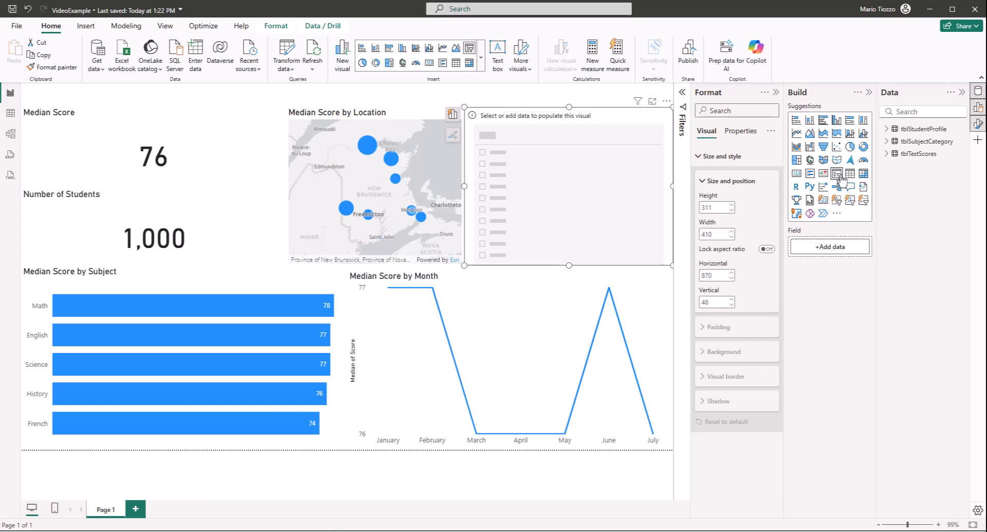
{"action": "left_click", "coordinate": [886, 129]}
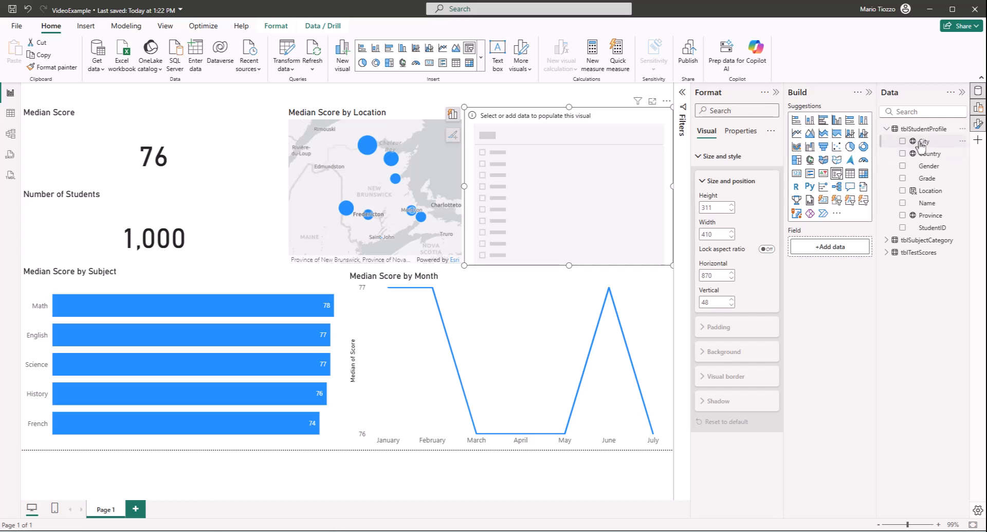
{"action": "left_click_drag", "start_coordinate": [920, 145], "coordinate": [558, 196]}
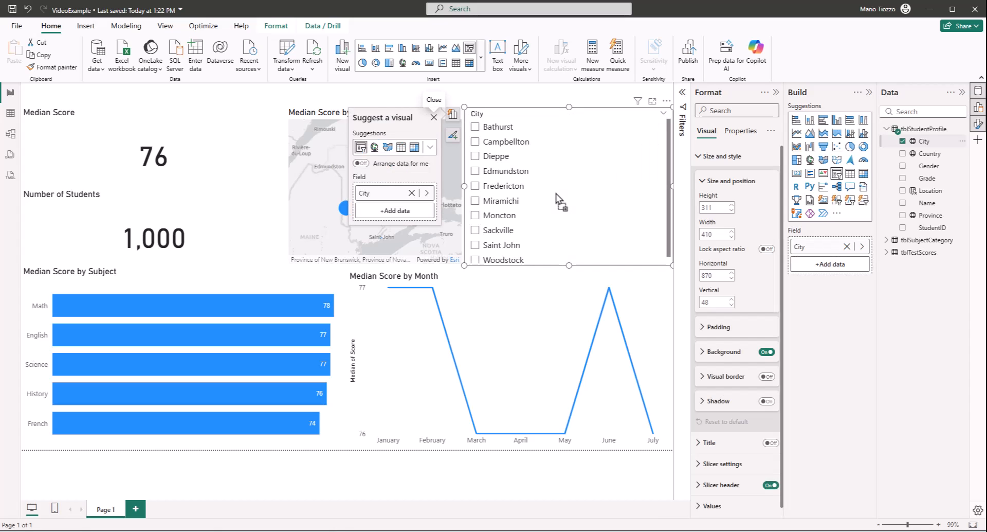
{"action": "left_click_drag", "start_coordinate": [568, 264], "coordinate": [570, 268]}
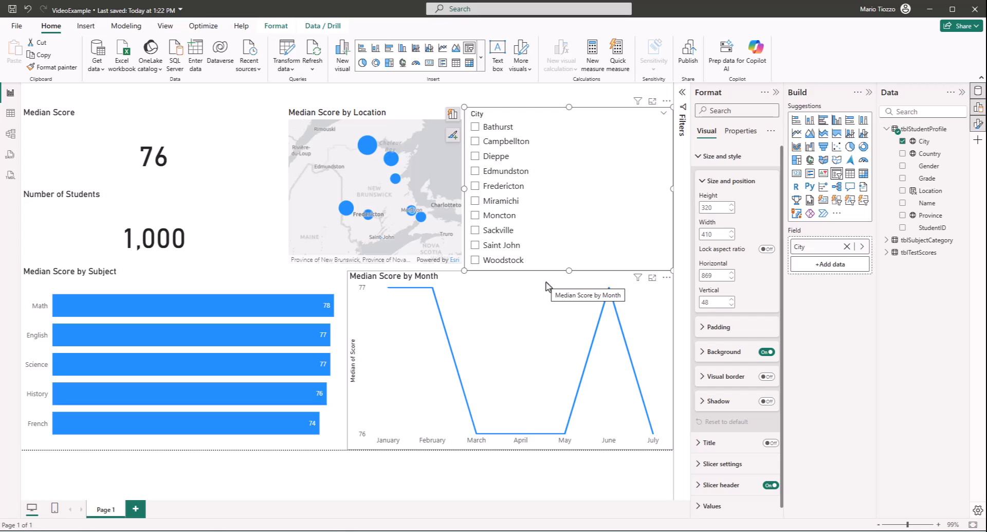
- Test the City slicer by filtering on Fredericton plus Woodstock and on Saint John, clearing the filter after each
{"action": "left_click", "coordinate": [477, 186]}
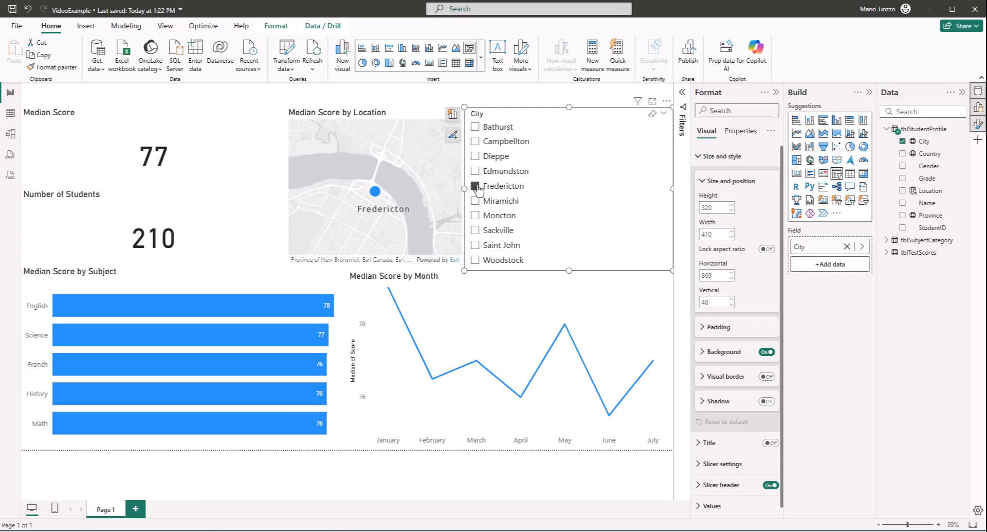
{"action": "left_click", "coordinate": [476, 261], "text": "ctrl"}
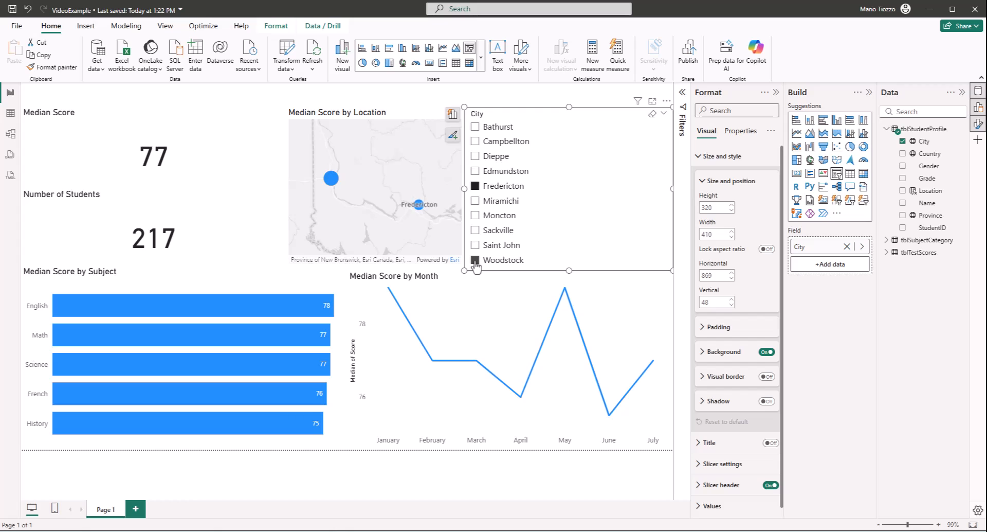
{"action": "left_click", "coordinate": [476, 261]}
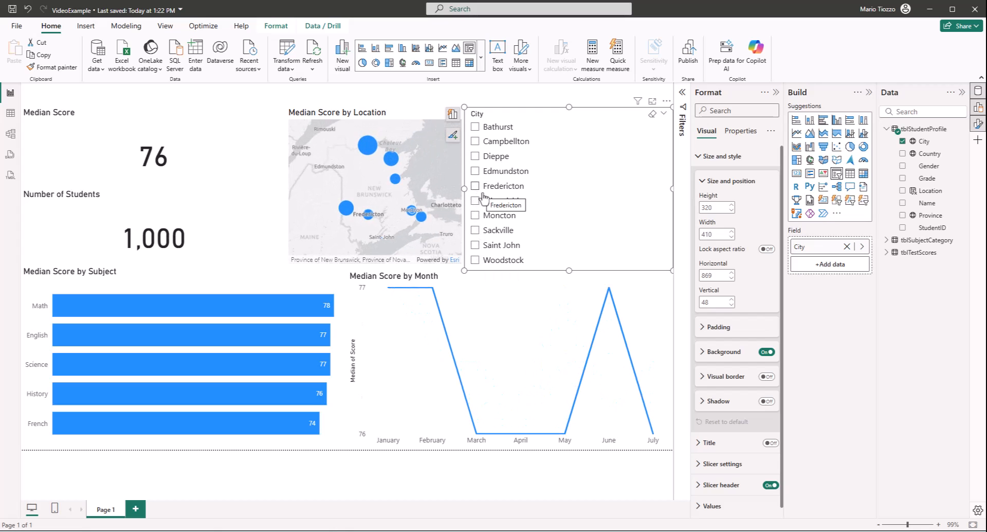
{"action": "left_click", "coordinate": [475, 246]}
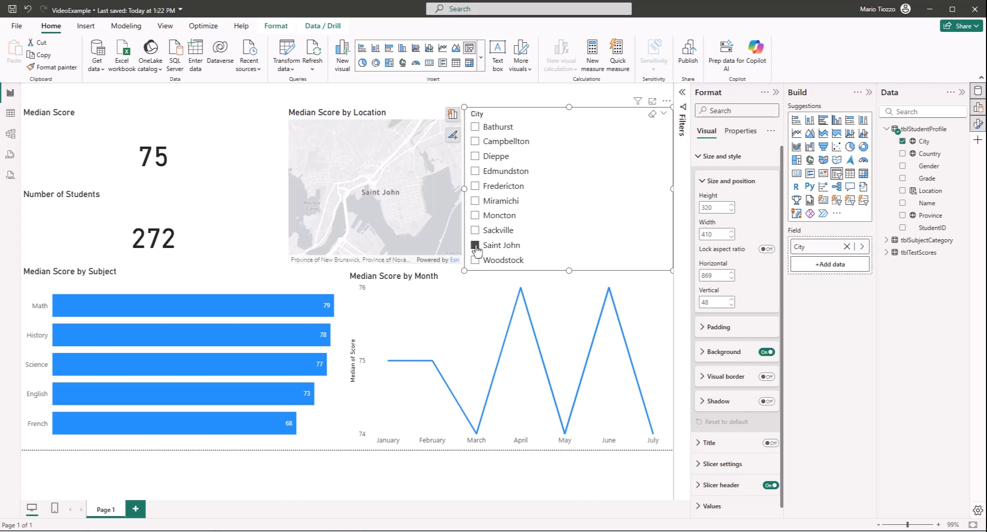
{"action": "left_click", "coordinate": [476, 247]}
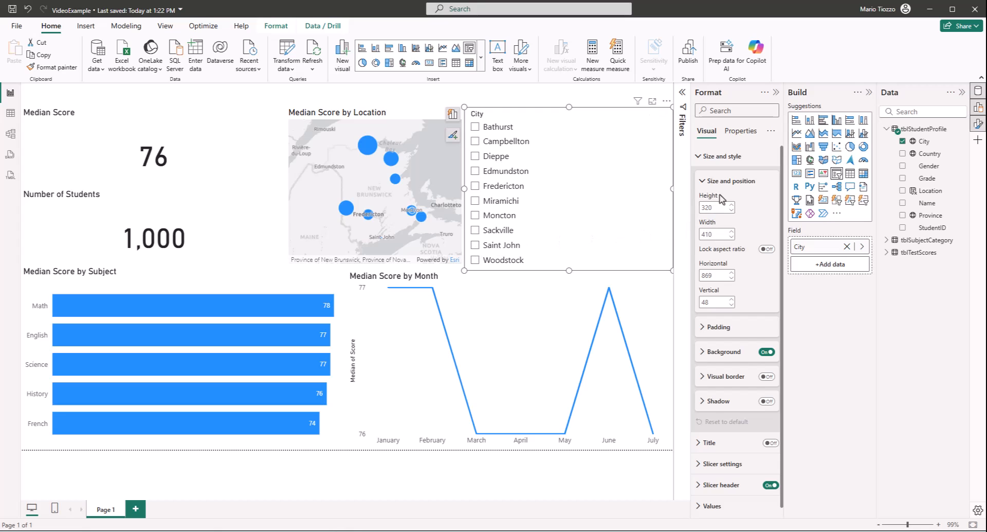
- Set the width of the City slicer to 175
{"action": "double_click", "coordinate": [706, 234]}
{"action": "type", "text": "175"}
{"action": "key", "text": "Return"}
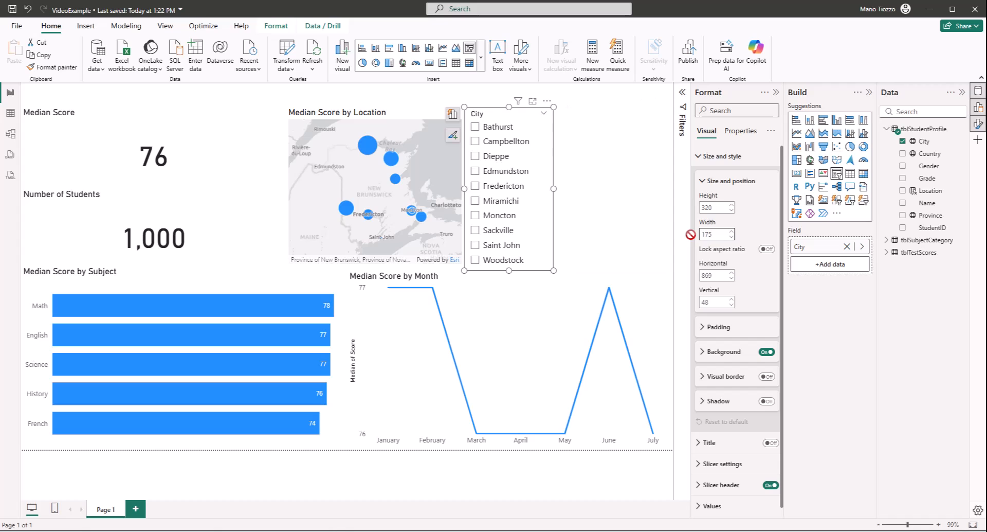
{"action": "left_click", "coordinate": [705, 156]}
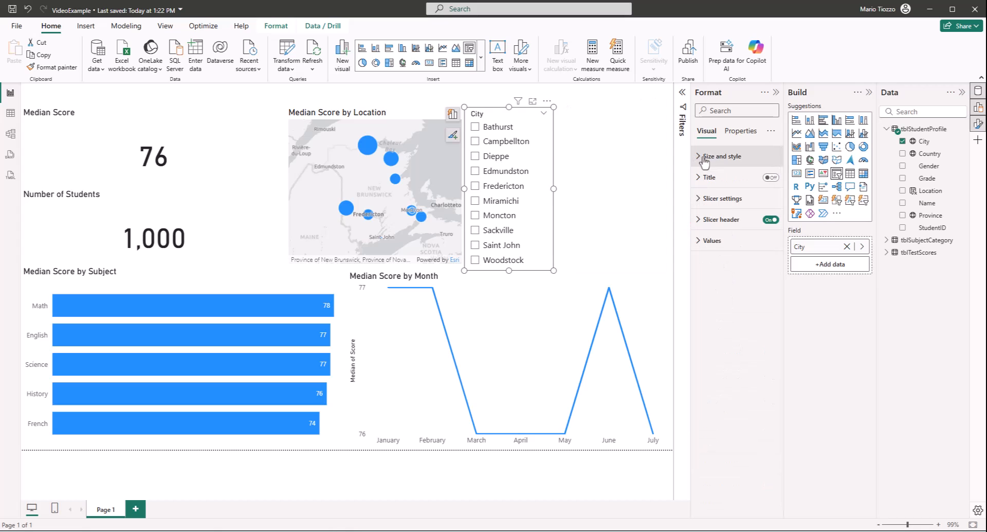
- Turn off the City slicer's header and give the visual the title "City Slicer"
{"action": "left_click", "coordinate": [770, 220]}
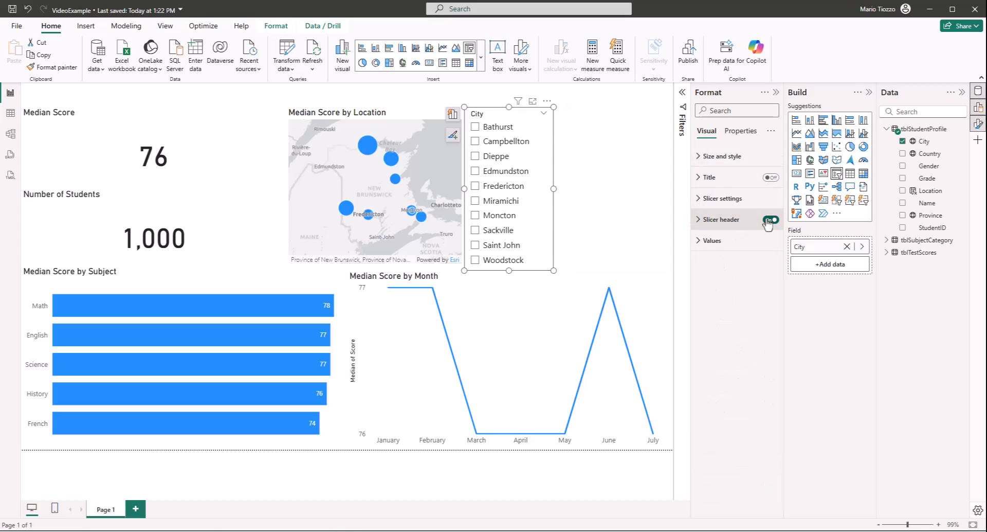
{"action": "left_click", "coordinate": [771, 178]}
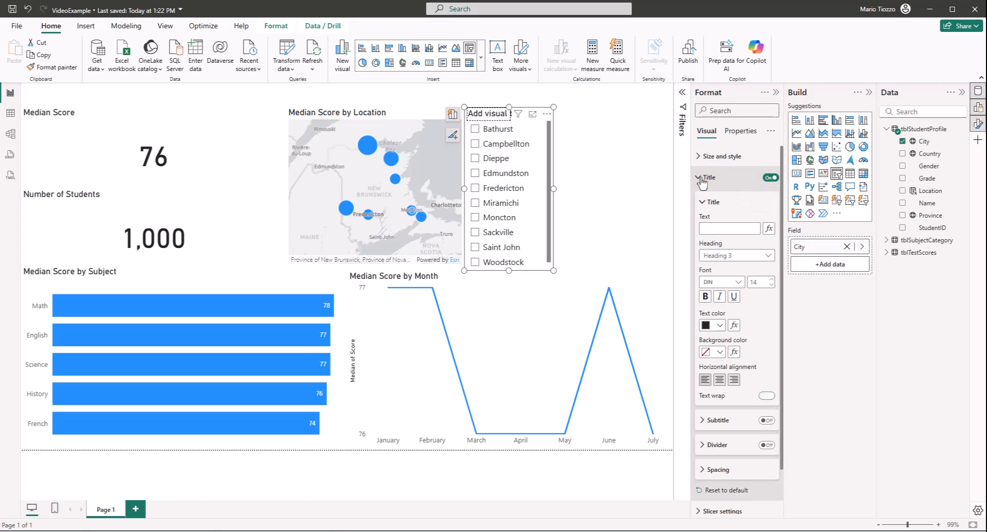
{"action": "left_click", "coordinate": [721, 229]}
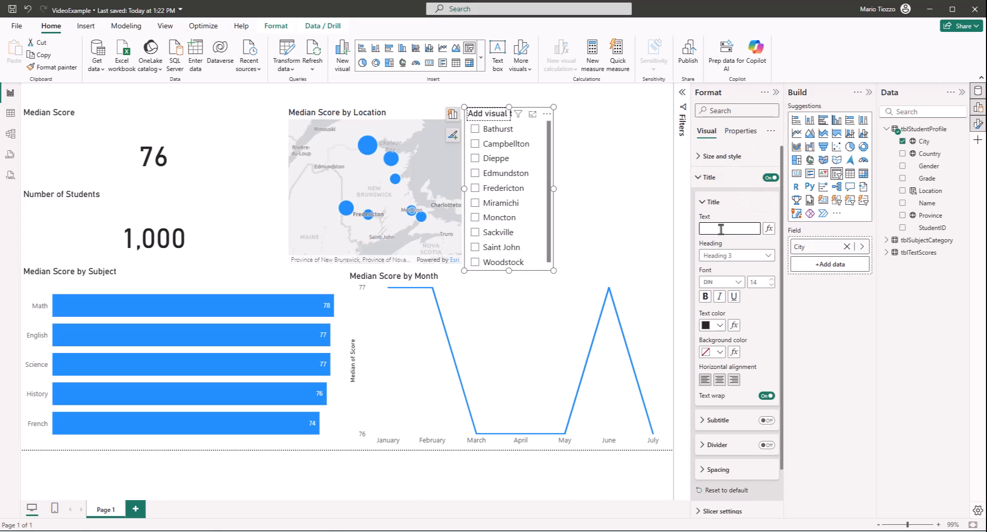
{"action": "type", "text": "City Slicer"}
{"action": "left_click", "coordinate": [703, 202]}
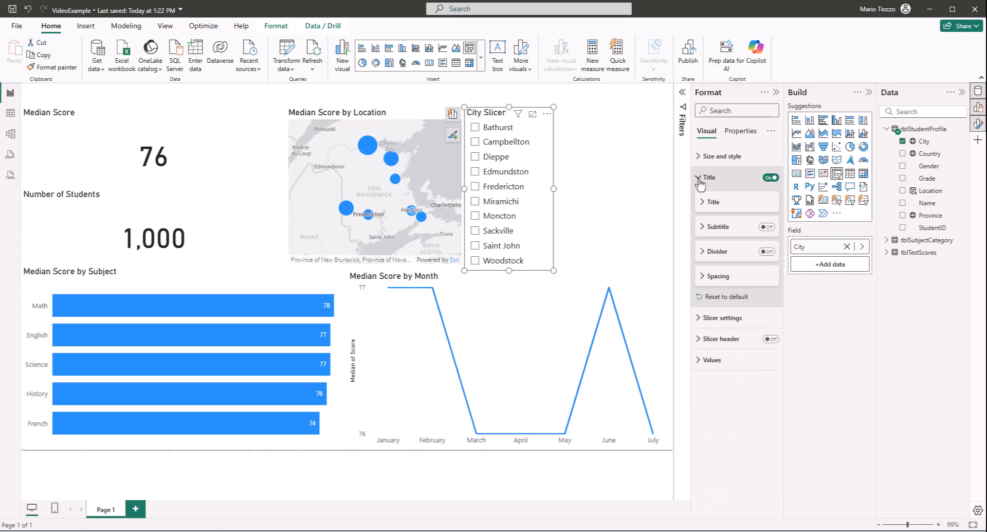
{"action": "left_click", "coordinate": [699, 179]}
- Set the City slicer's background to the light blue theme color
{"action": "left_click", "coordinate": [703, 157]}
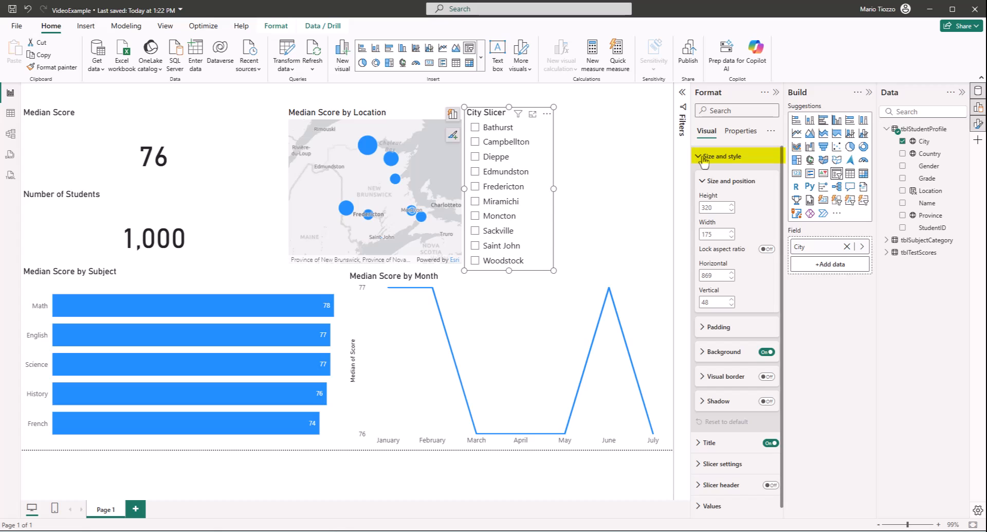
{"action": "left_click", "coordinate": [708, 351]}
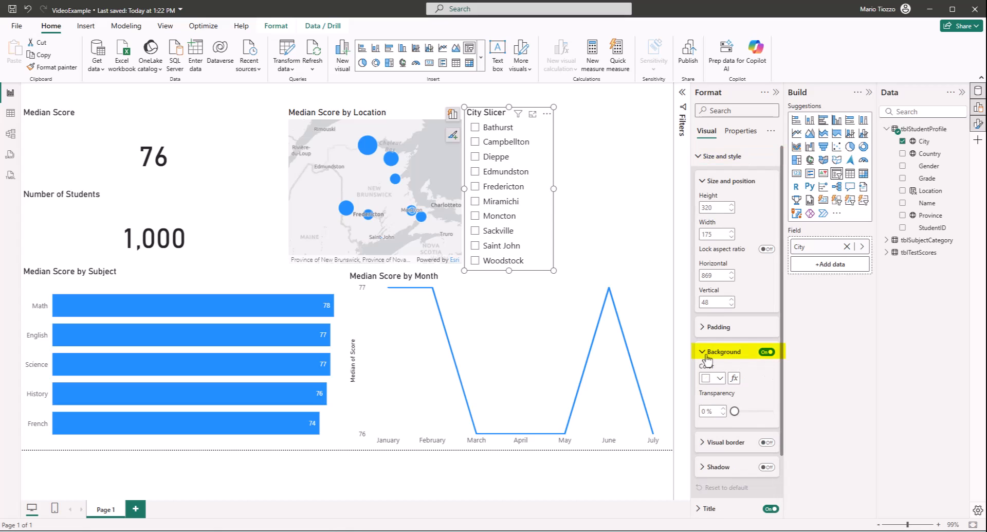
{"action": "left_click", "coordinate": [719, 378]}
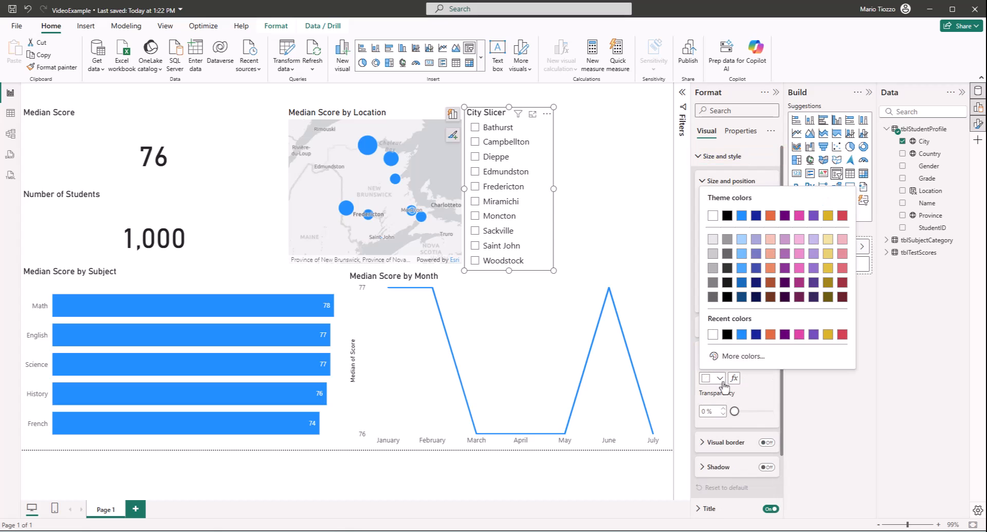
{"action": "left_click", "coordinate": [741, 241]}
- Add a second slicer beside the City slicer with the Gender field
{"action": "left_click", "coordinate": [622, 204]}
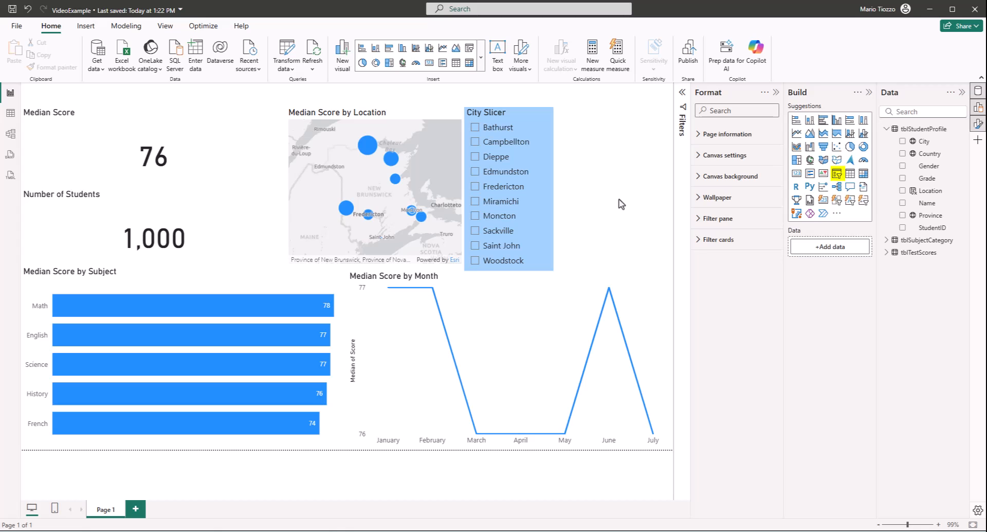
{"action": "left_click", "coordinate": [836, 176]}
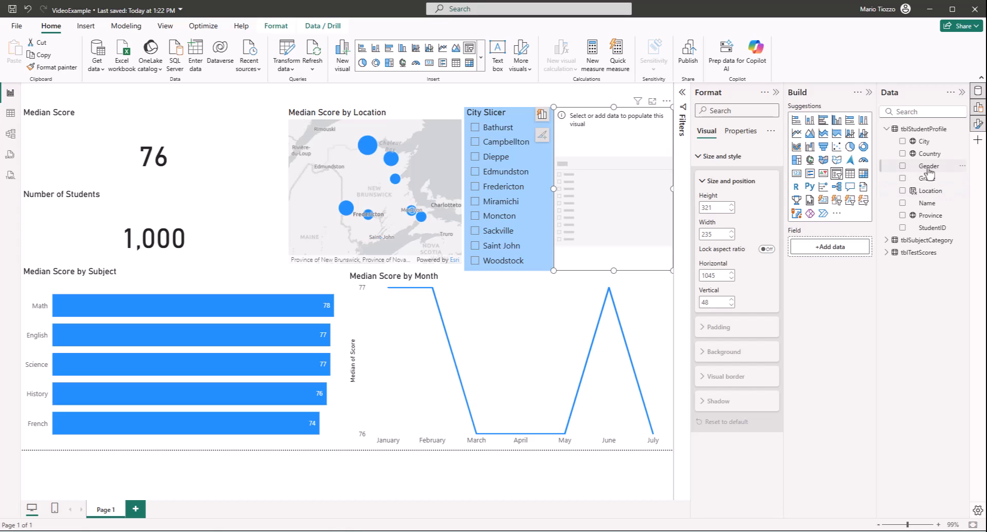
{"action": "left_click_drag", "start_coordinate": [928, 173], "coordinate": [837, 254]}
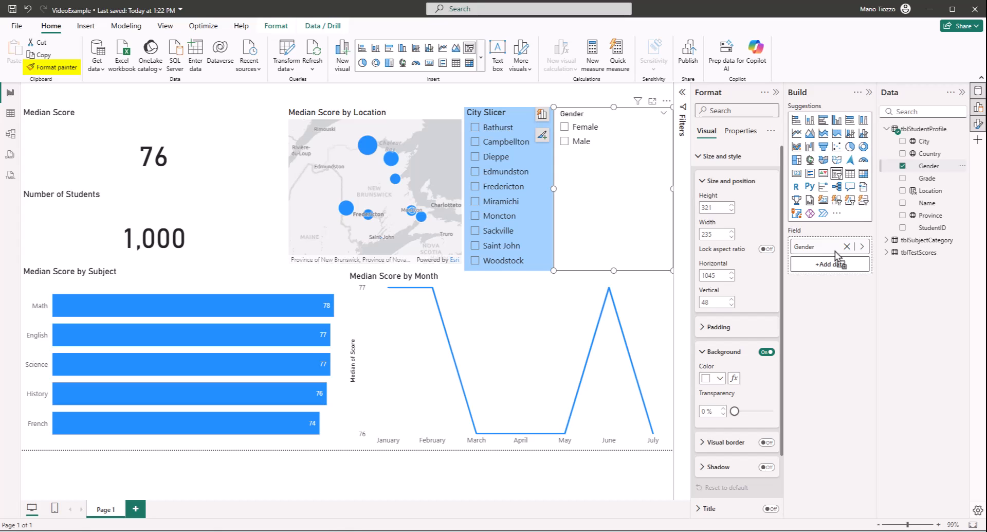
- Copy the City slicer's formatting onto the Gender slicer with the Format painter
{"action": "left_click", "coordinate": [514, 128]}
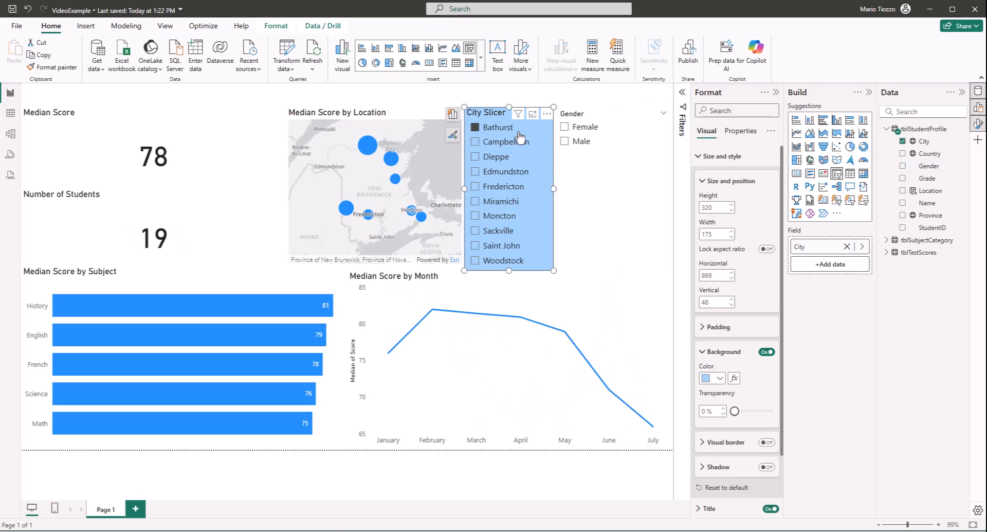
{"action": "left_click", "coordinate": [58, 68]}
{"action": "left_click", "coordinate": [603, 174]}
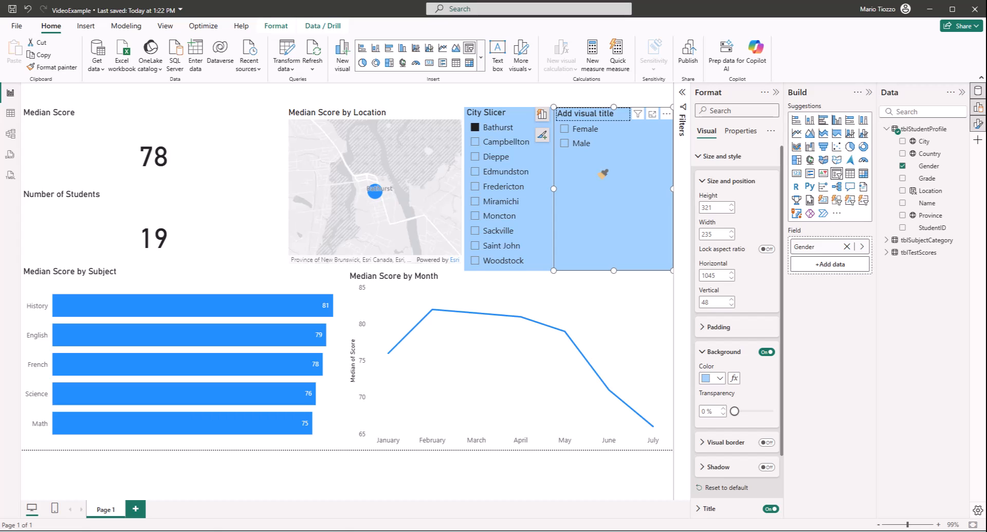
- Set the Gender slicer's title to "Gender Slicer"
{"action": "left_click", "coordinate": [697, 158]}
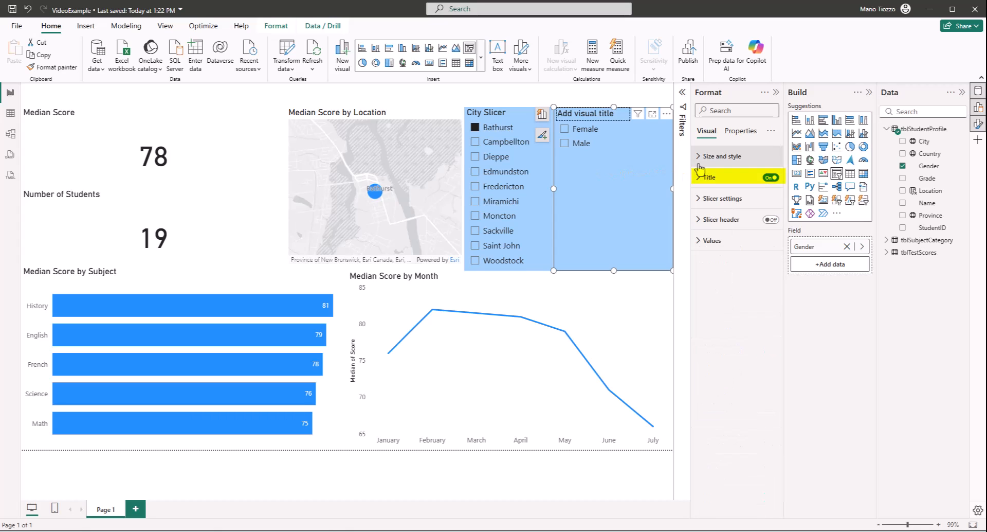
{"action": "left_click", "coordinate": [700, 177]}
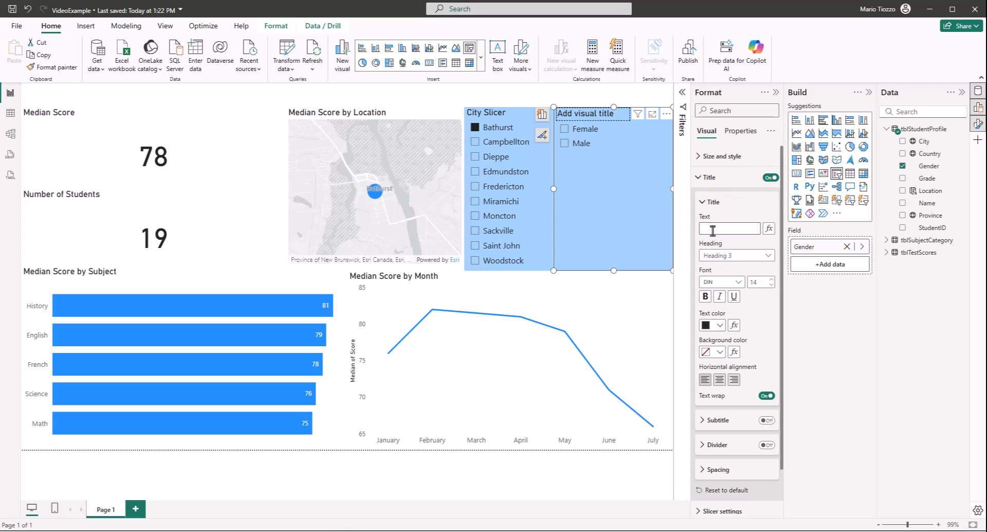
{"action": "left_click", "coordinate": [712, 229]}
{"action": "type", "text": "Gender Slicer"}
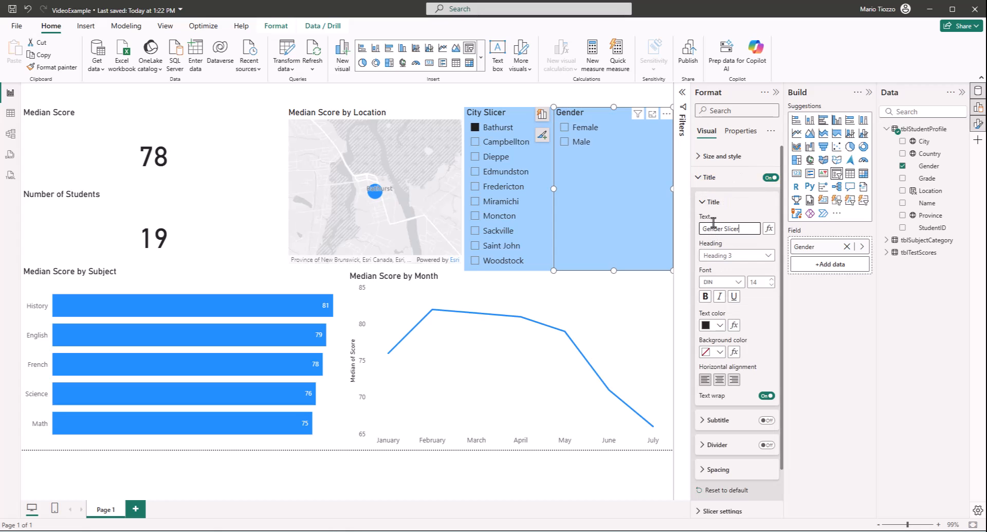
{"action": "key", "text": "Return"}
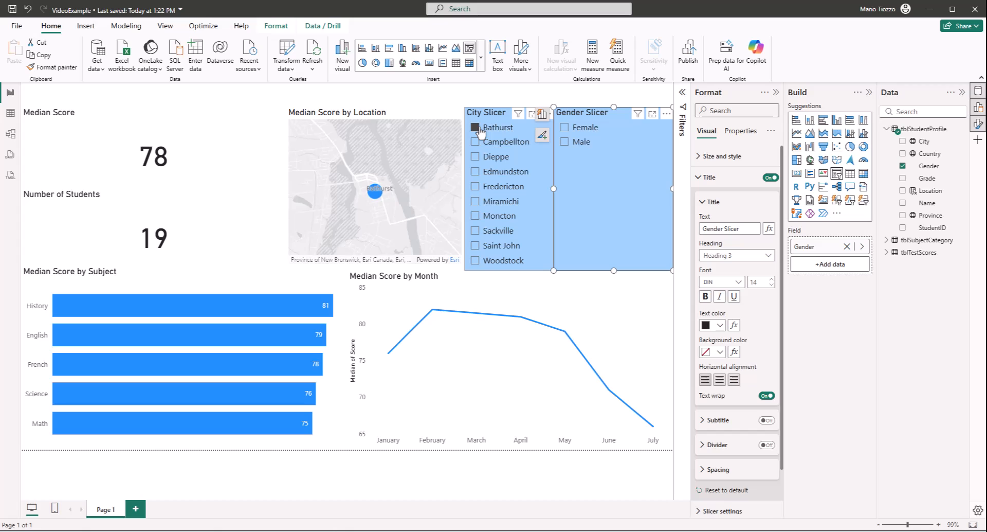
- Clear the Bathurst selection in the City slicer and select the Gender slicer visual
{"action": "left_click", "coordinate": [477, 128]}
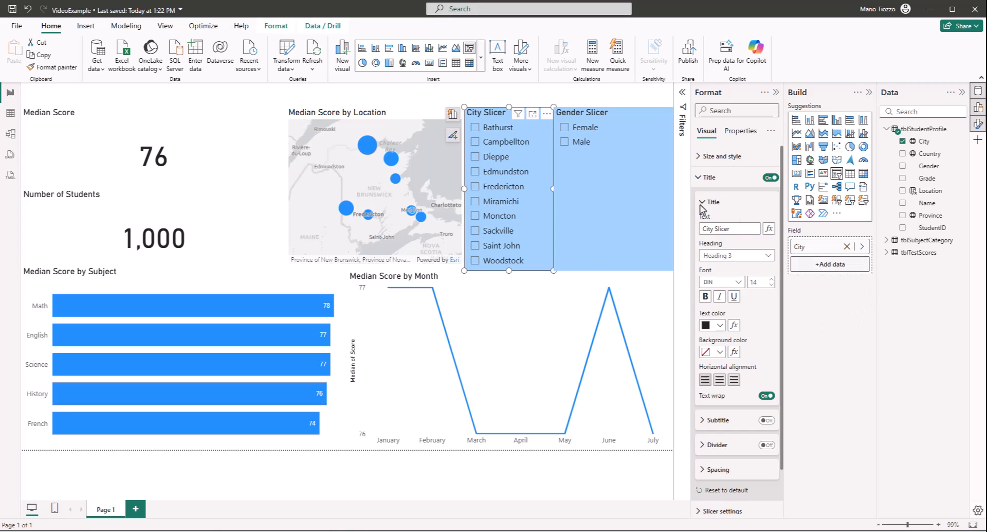
{"action": "left_click", "coordinate": [616, 186]}
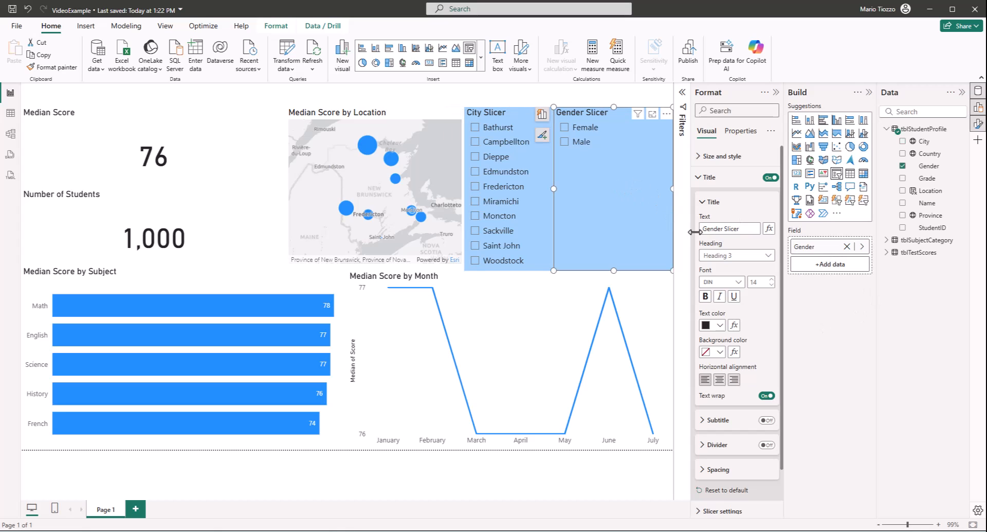
- Change the Gender slicer's style from a vertical list to Tile
{"action": "left_click", "coordinate": [709, 177]}
{"action": "left_click", "coordinate": [722, 198]}
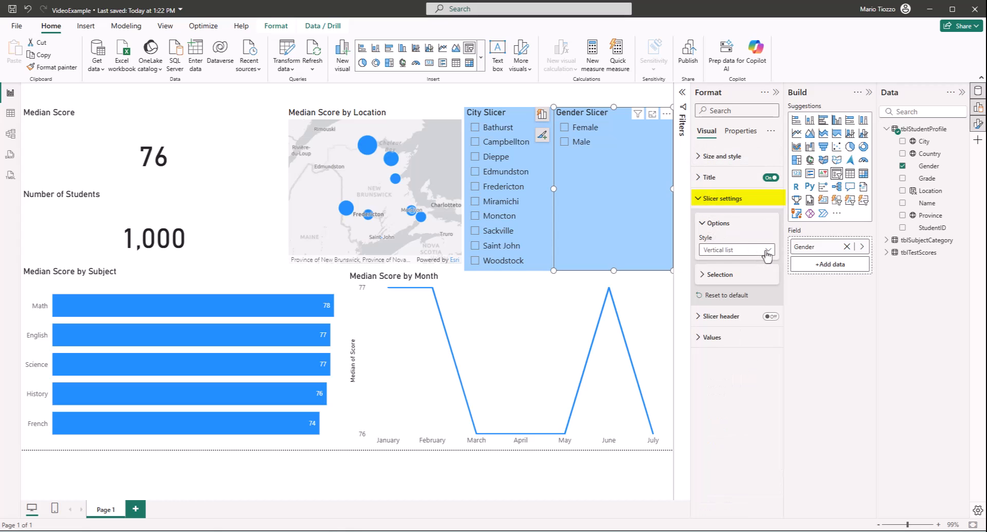
{"action": "left_click", "coordinate": [768, 252]}
{"action": "left_click", "coordinate": [742, 280]}
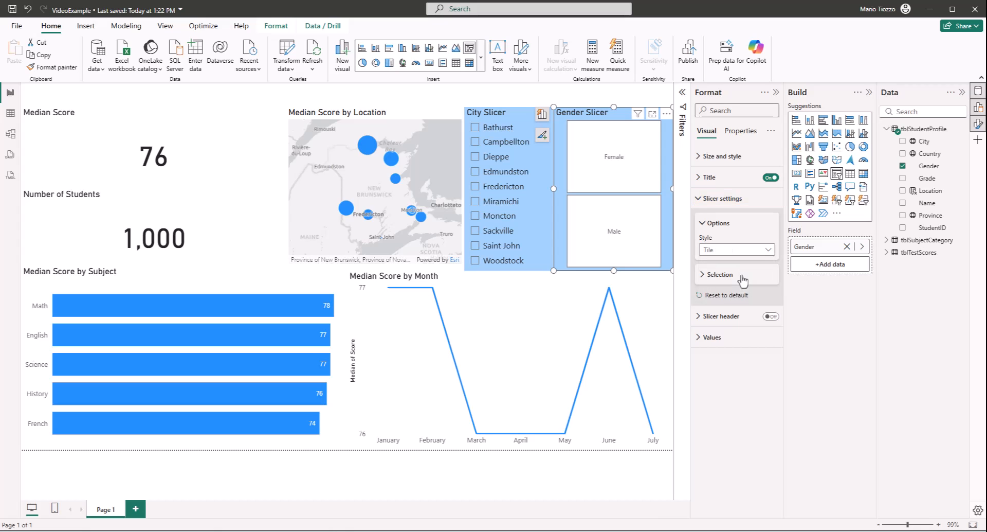
- Set the Gender slicer's height to 105
{"action": "left_click", "coordinate": [715, 155]}
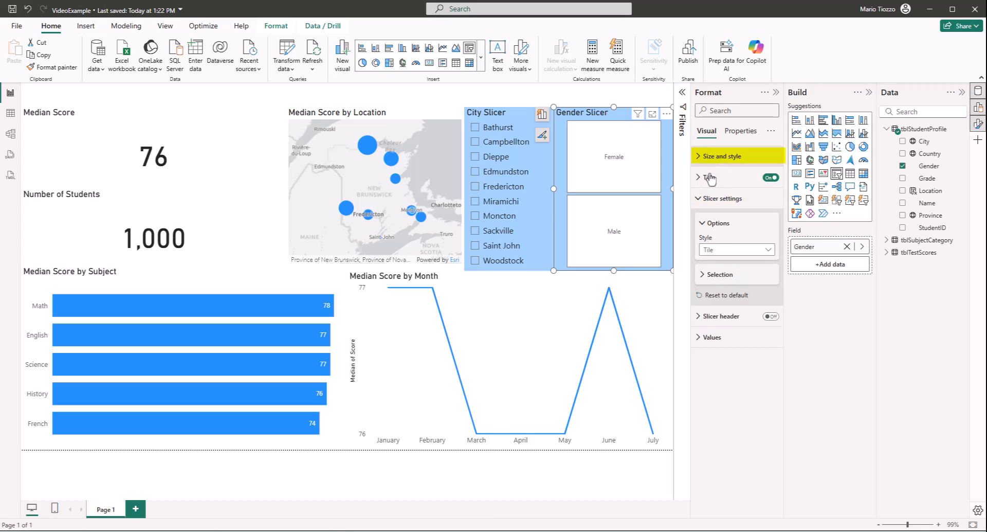
{"action": "double_click", "coordinate": [716, 208]}
{"action": "type", "text": "105"}
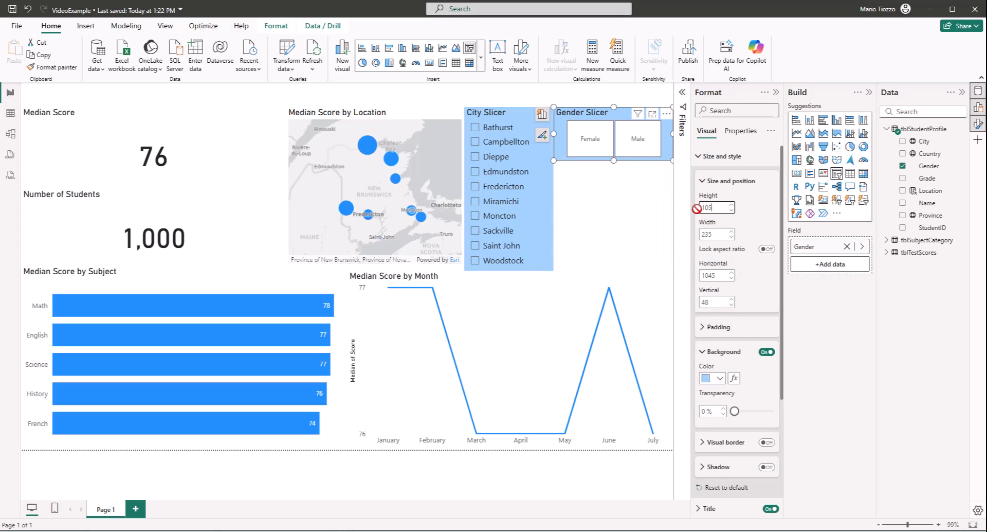
- Filter the report by Female, by Male, and by Male combined with Bathurst, and clear both slicer selections
{"action": "left_click", "coordinate": [583, 148]}
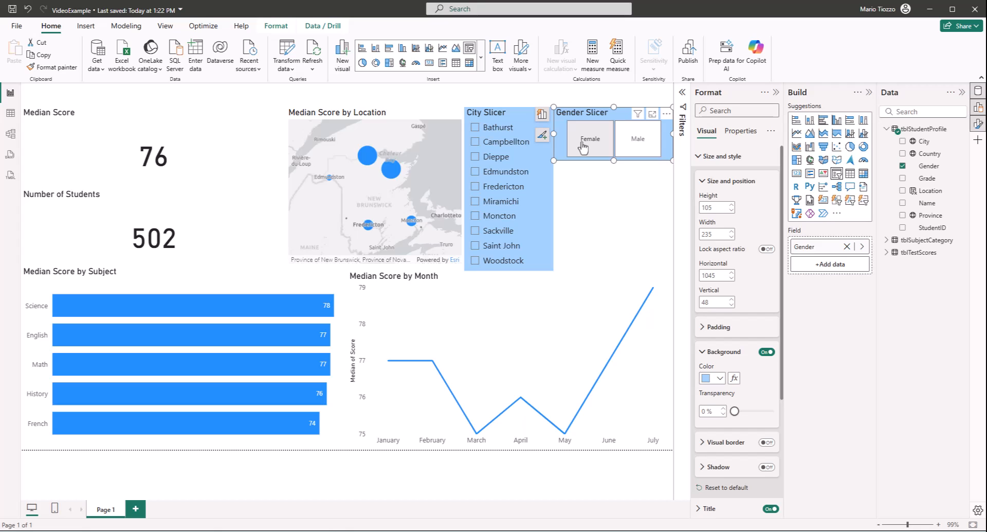
{"action": "left_click", "coordinate": [628, 150]}
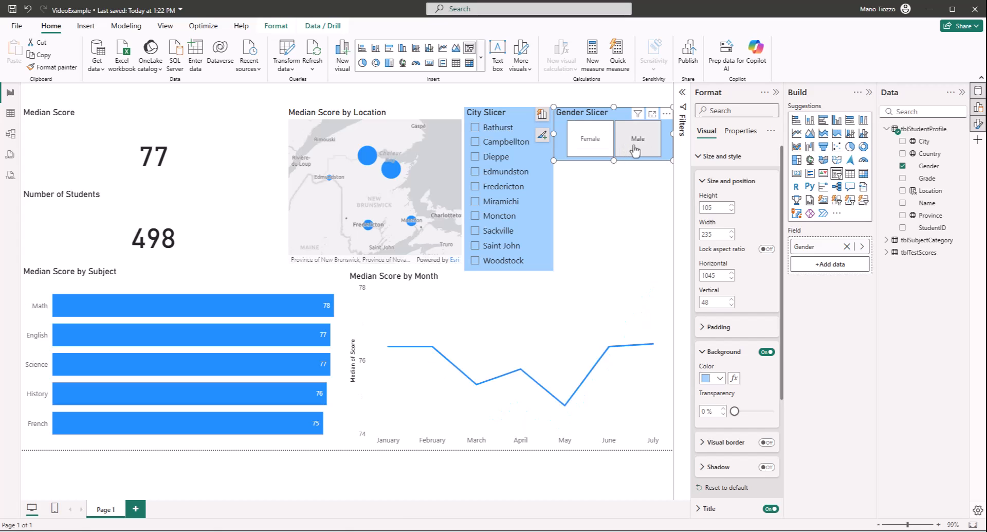
{"action": "left_click", "coordinate": [476, 128]}
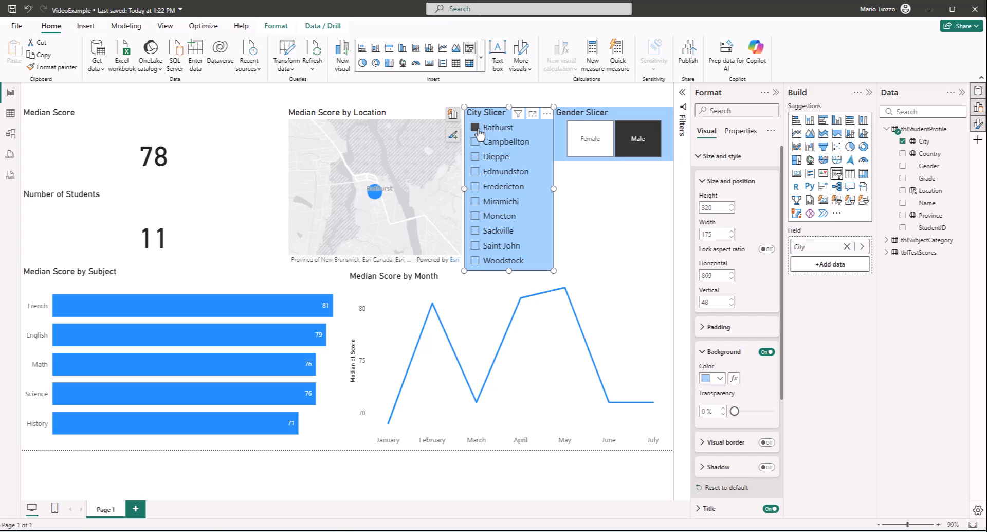
{"action": "left_click", "coordinate": [477, 128]}
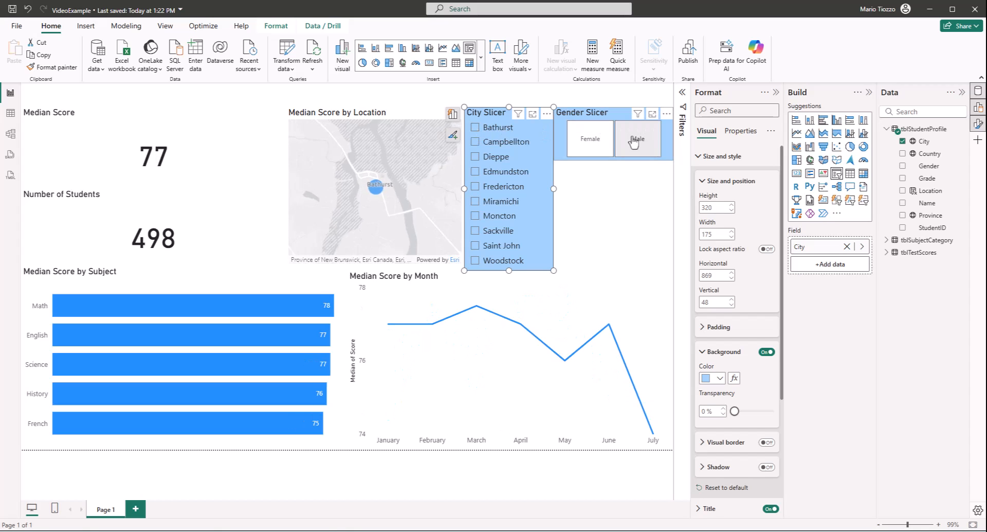
{"action": "left_click", "coordinate": [631, 155]}
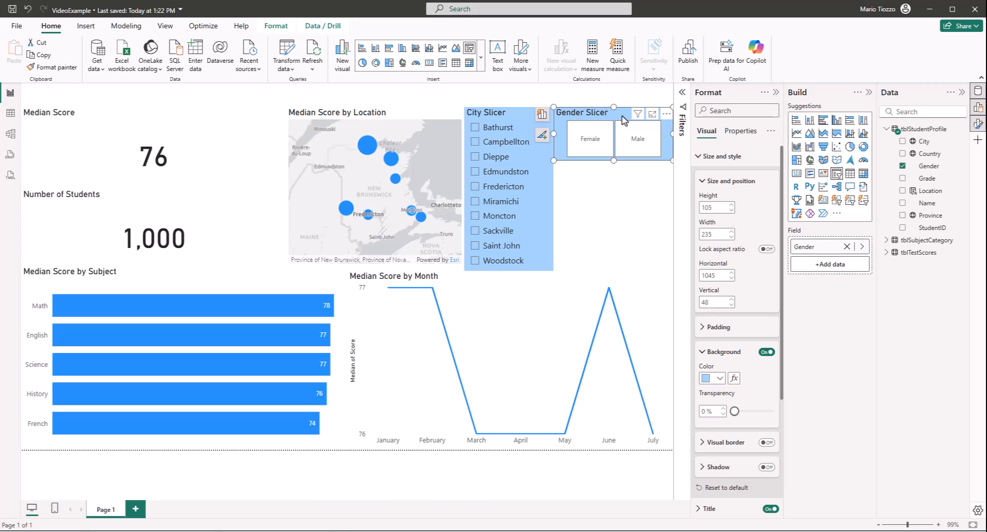
- Duplicate the Gender slicer and place the copy directly below the original
{"action": "key", "text": "ctrl+c"}
{"action": "key", "text": "ctrl+v"}
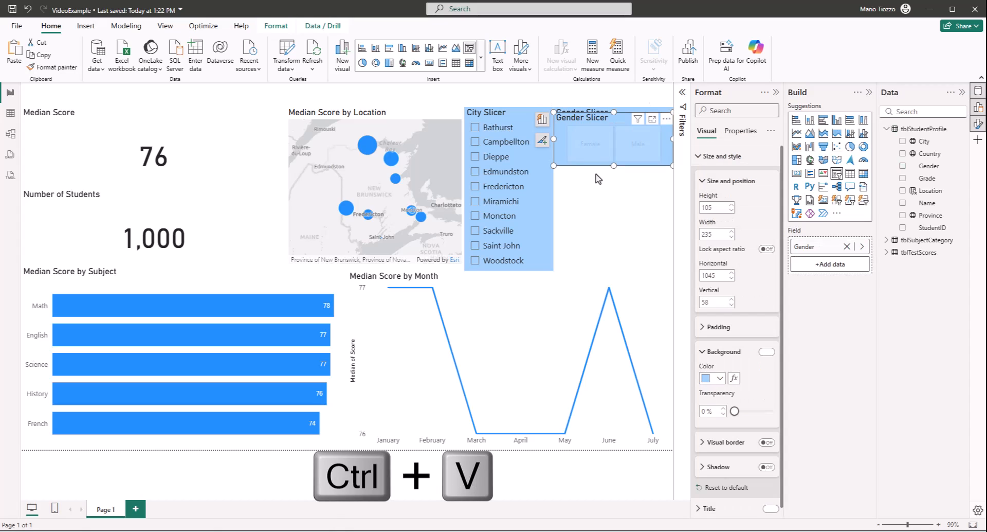
{"action": "left_click_drag", "start_coordinate": [563, 155], "coordinate": [569, 206]}
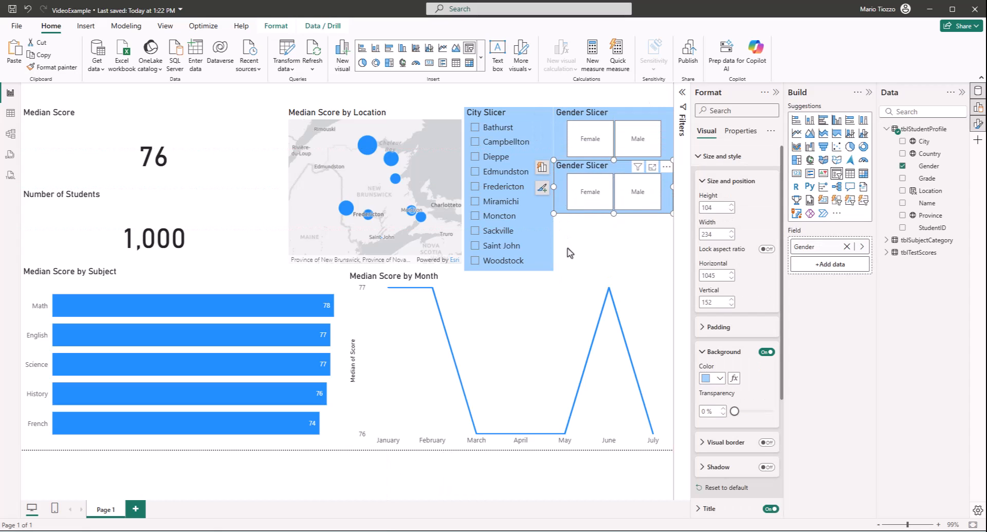
{"action": "left_click", "coordinate": [570, 252]}
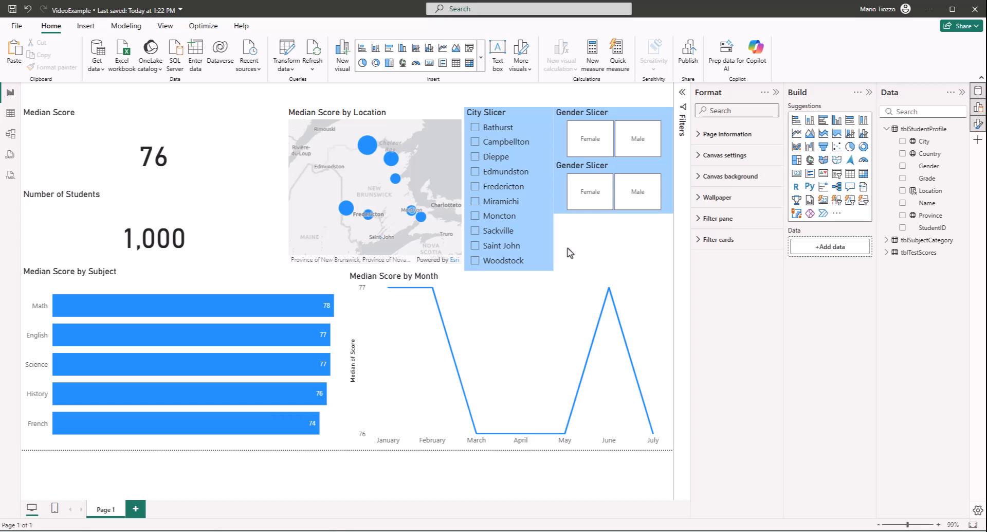
- Replace the Gender field in the copied slicer with Category from tblSubjectCategory
{"action": "left_click", "coordinate": [565, 198]}
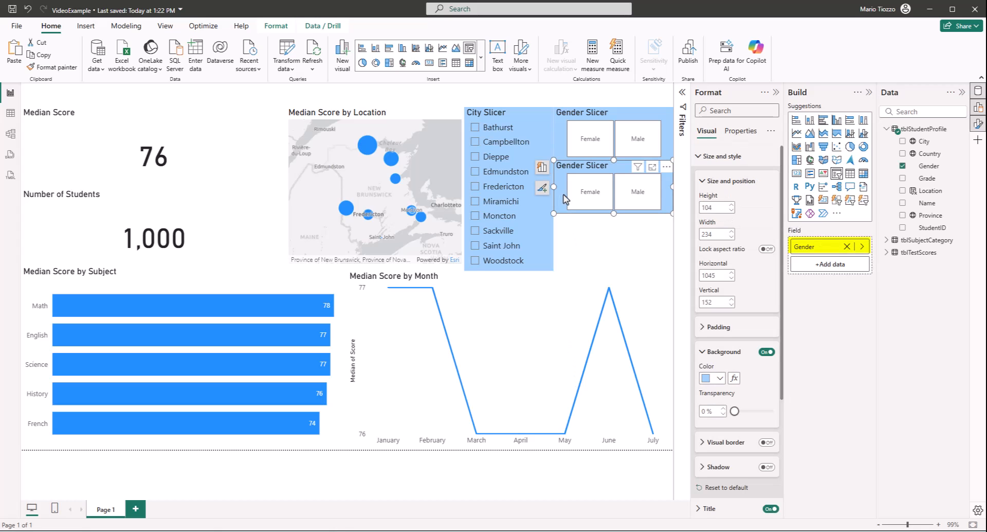
{"action": "left_click", "coordinate": [847, 246]}
{"action": "left_click", "coordinate": [887, 239]}
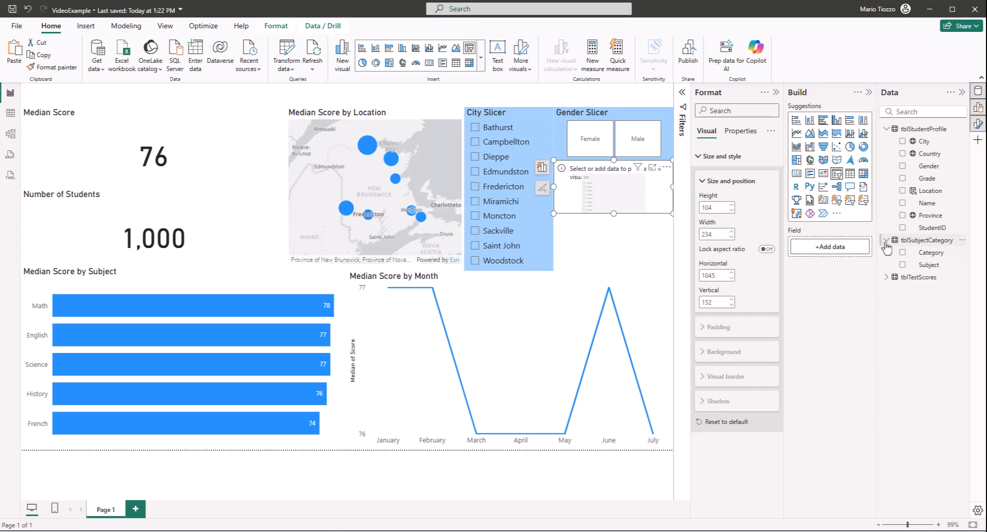
{"action": "left_click_drag", "start_coordinate": [925, 252], "coordinate": [612, 190]}
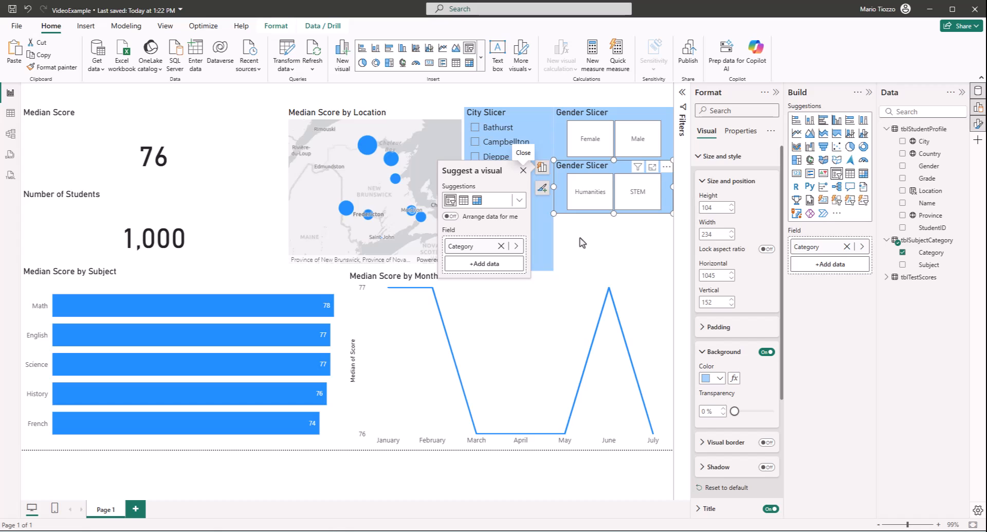
- Set the title of the copied slicer with the Category field to "Category Slicer"
{"action": "left_click", "coordinate": [703, 156]}
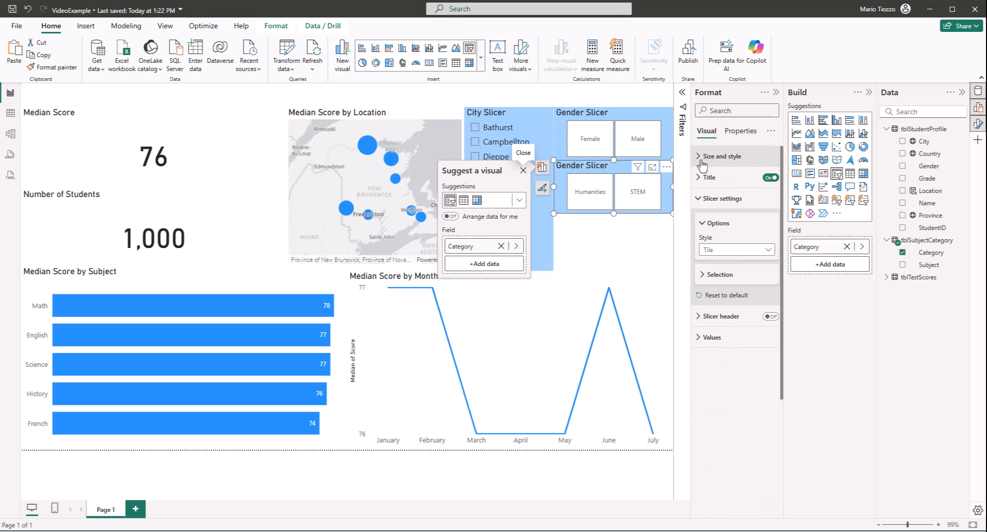
{"action": "left_click", "coordinate": [702, 178]}
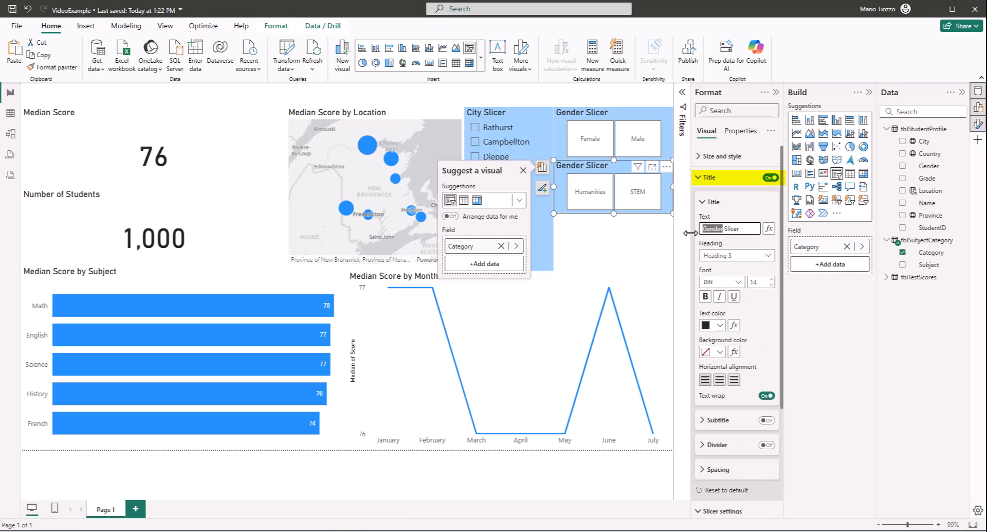
{"action": "type", "text": "Category"}
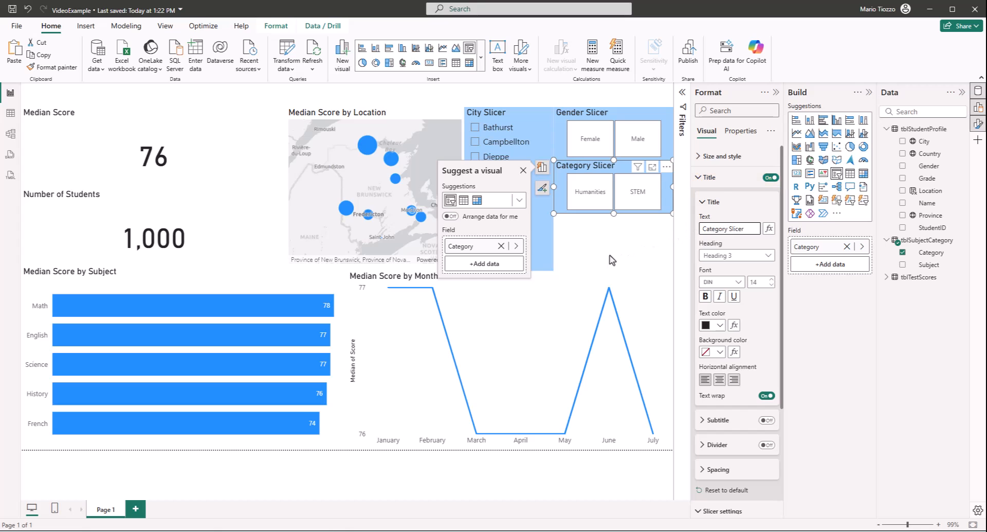
{"action": "left_click", "coordinate": [610, 256]}
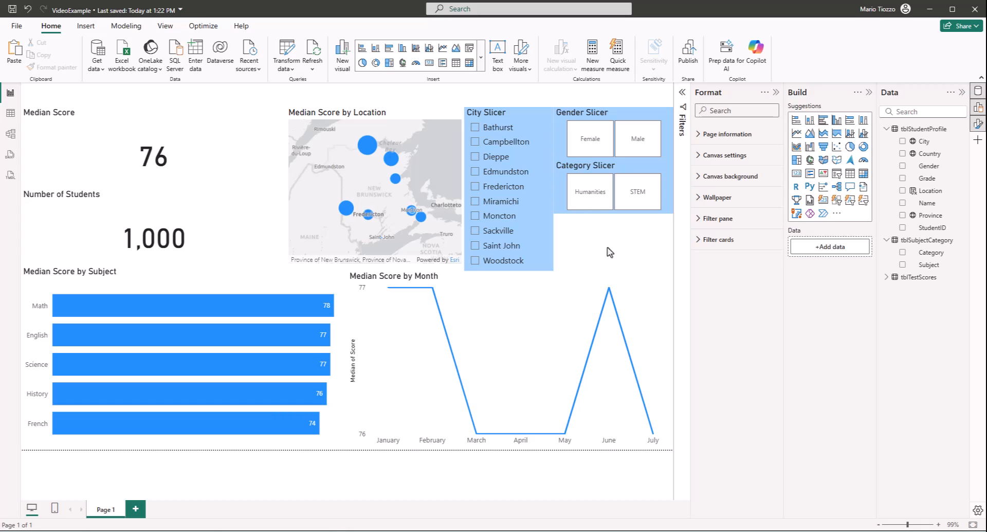
- Filter the report by Humanities and STEM, alone and combined with Miramichi, and clear the Category and City slicer selections
{"action": "left_click", "coordinate": [596, 199]}
{"action": "left_click", "coordinate": [637, 206]}
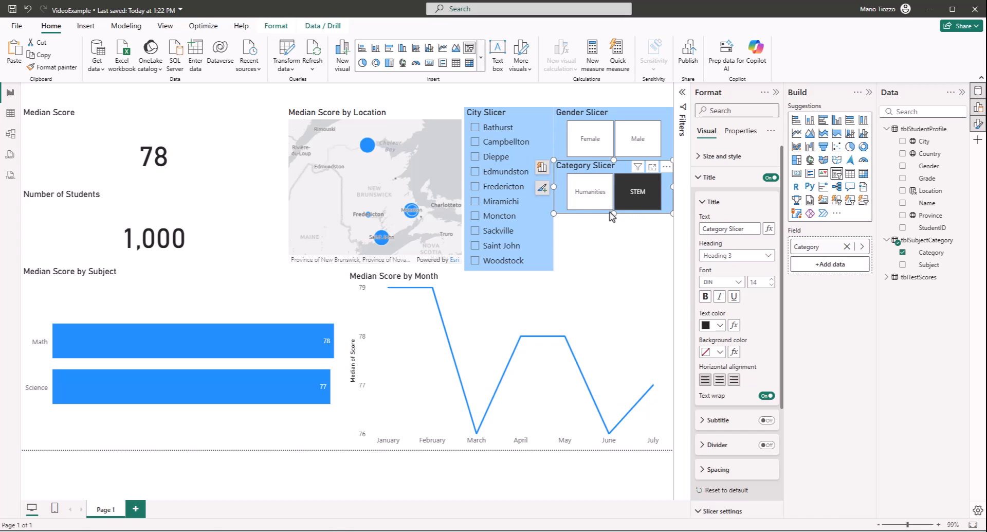
{"action": "left_click", "coordinate": [585, 201]}
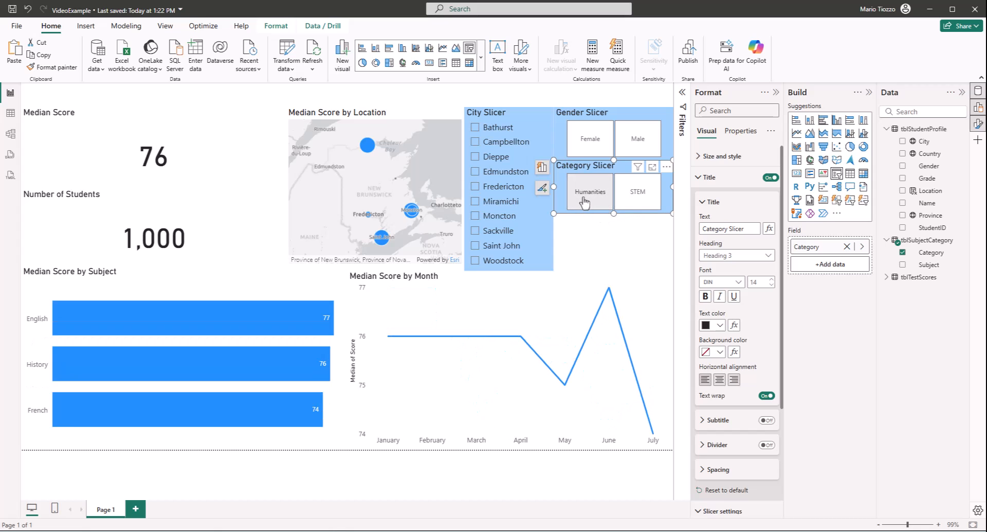
{"action": "left_click", "coordinate": [485, 208]}
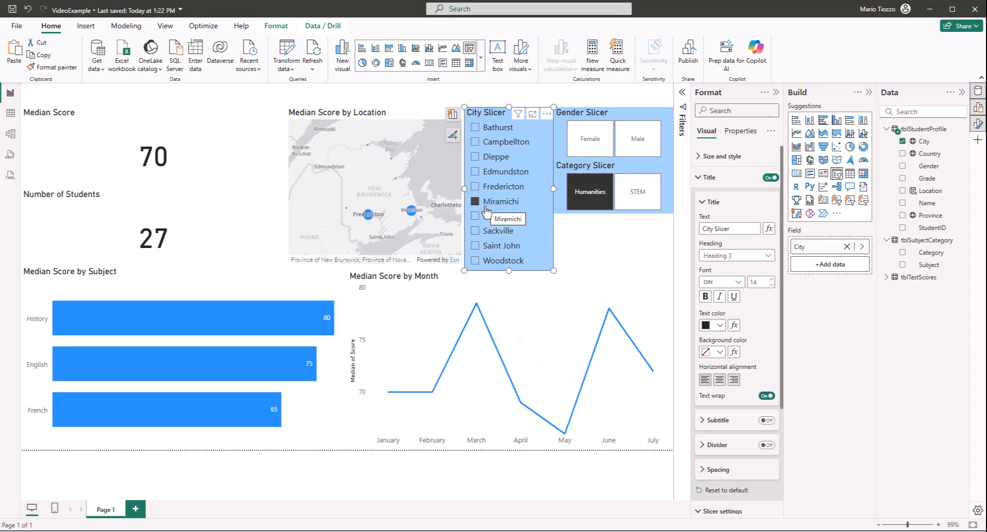
{"action": "left_click", "coordinate": [652, 207]}
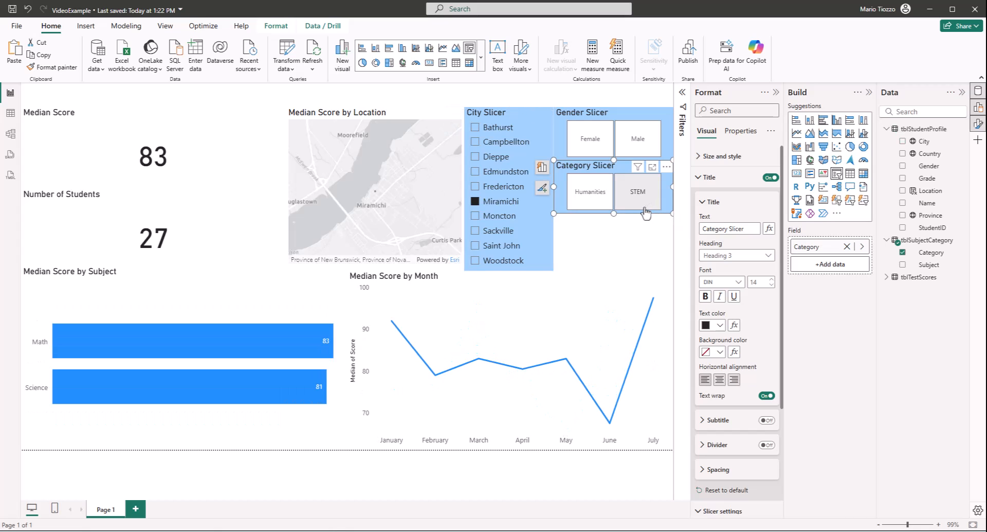
{"action": "left_click", "coordinate": [594, 201]}
{"action": "left_click", "coordinate": [591, 203]}
{"action": "left_click", "coordinate": [503, 202]}
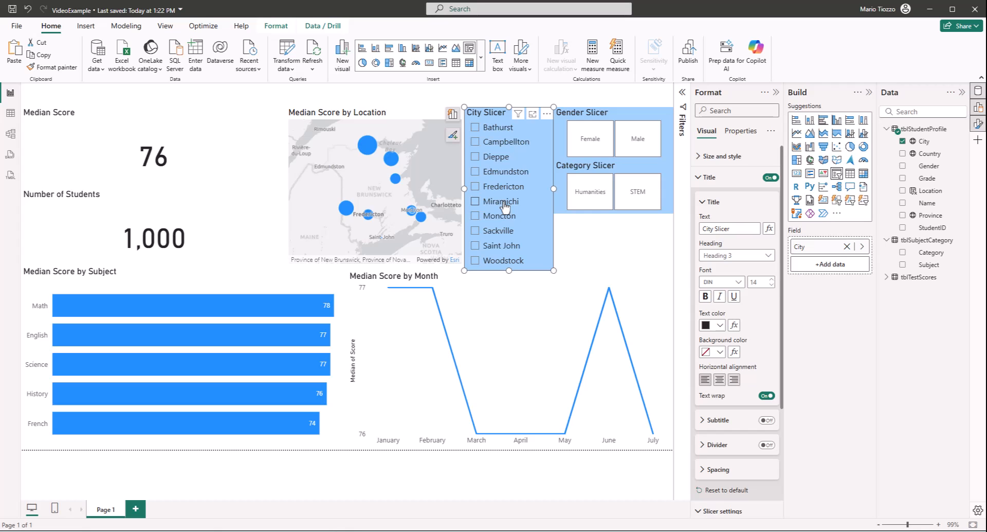
- Duplicate the Category slicer and place the copy directly below the original
{"action": "left_click", "coordinate": [597, 167]}
{"action": "key", "text": "ctrl+c"}
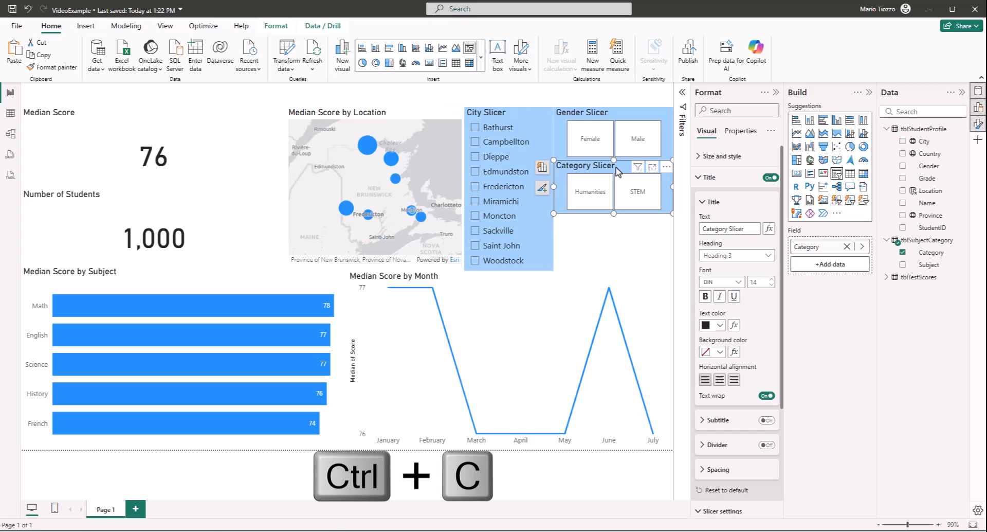
{"action": "key", "text": "ctrl+v"}
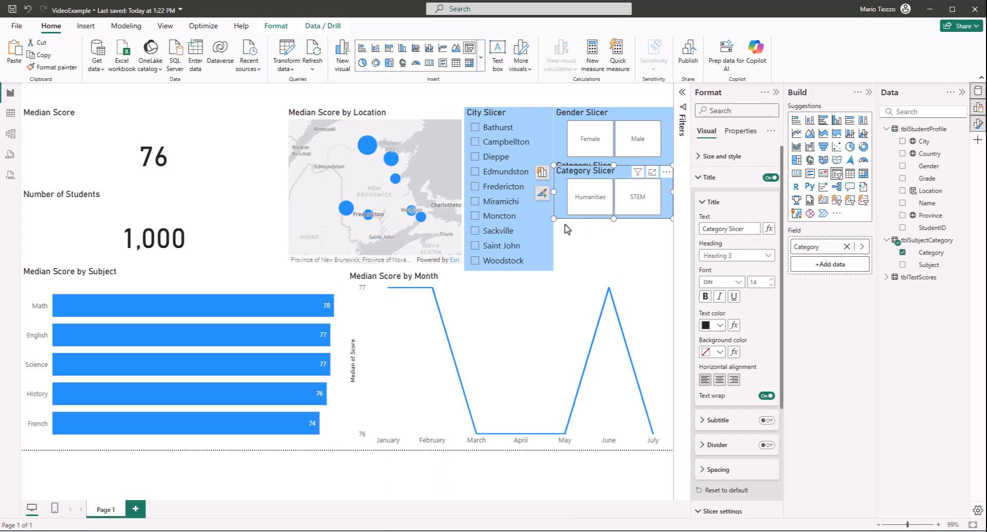
{"action": "left_click_drag", "start_coordinate": [592, 205], "coordinate": [591, 254]}
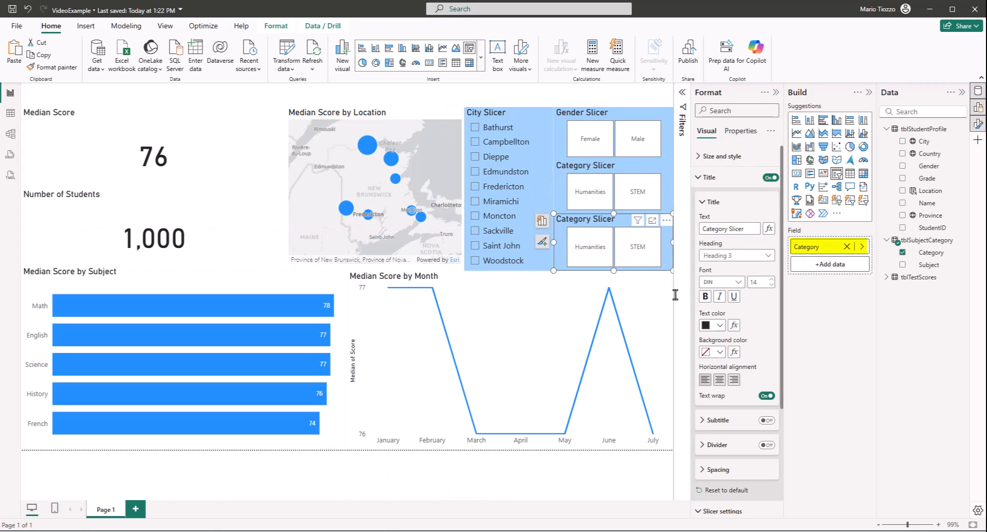
- Replace the Category field in the lowest slicer with Grade and set its title to "Grade Slicer"
{"action": "left_click", "coordinate": [847, 247]}
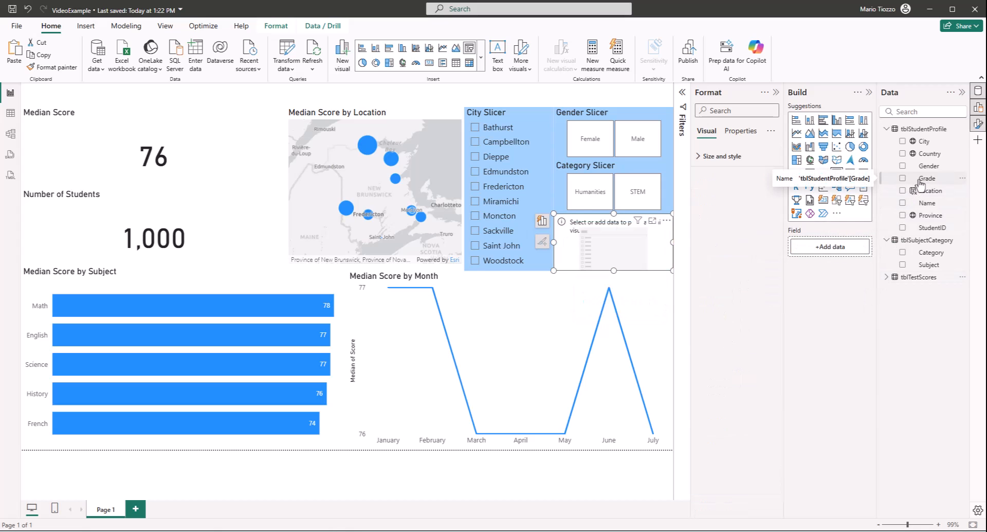
{"action": "left_click_drag", "start_coordinate": [921, 181], "coordinate": [640, 254]}
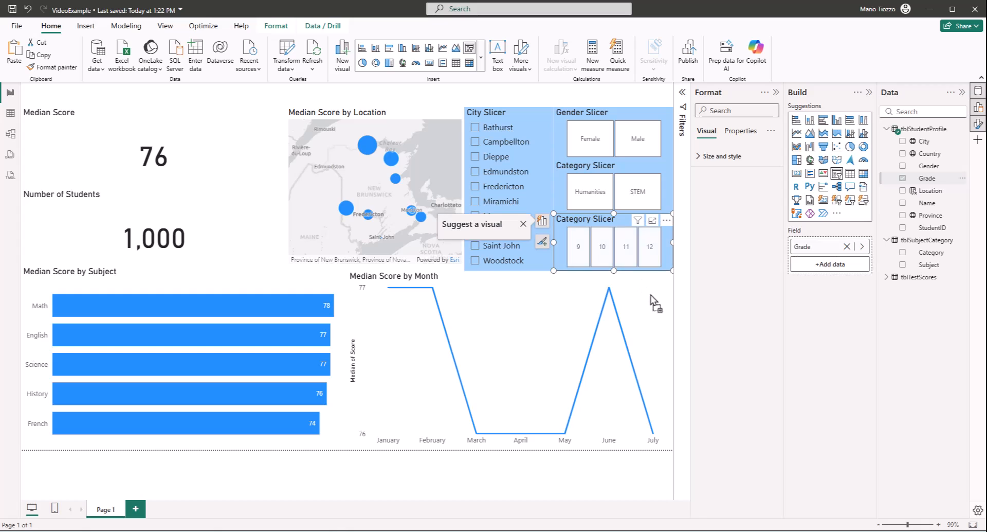
{"action": "left_click_drag", "start_coordinate": [727, 228], "coordinate": [632, 238]}
{"action": "type", "text": "G"}
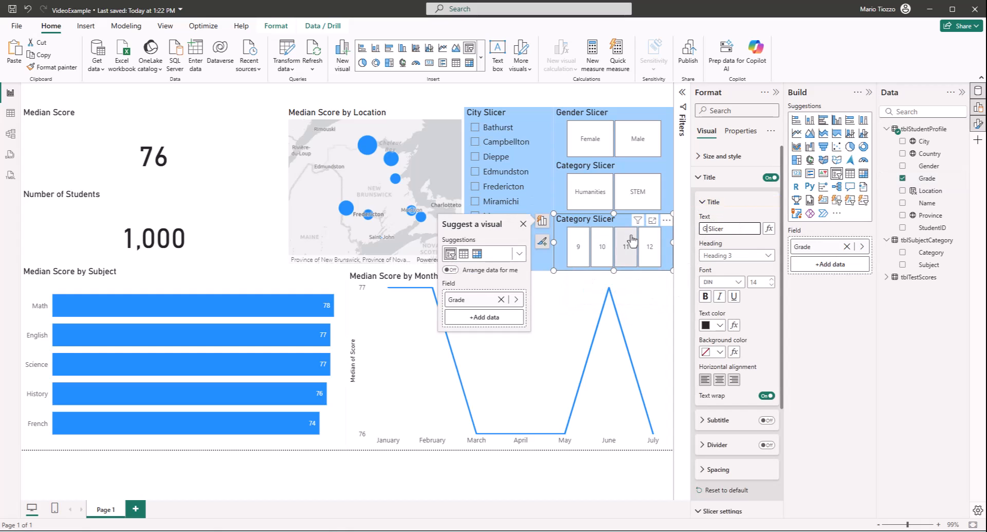
{"action": "type", "text": "rade"}
{"action": "left_click", "coordinate": [544, 374]}
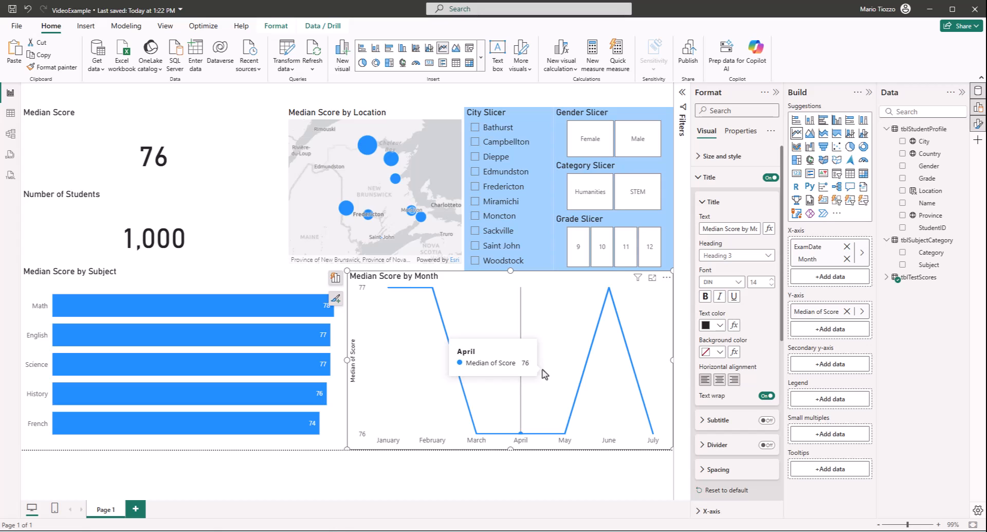
- Filter the report to Fredericton, Male, Humanities, and grades 9 and 10 together using the four slicers
{"action": "left_click", "coordinate": [478, 187]}
{"action": "left_click", "coordinate": [637, 138]}
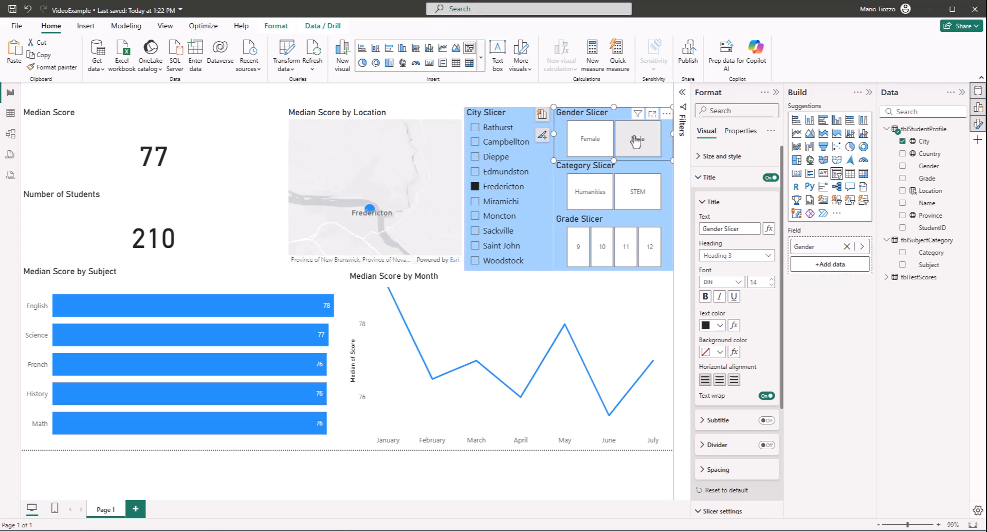
{"action": "left_click", "coordinate": [590, 200]}
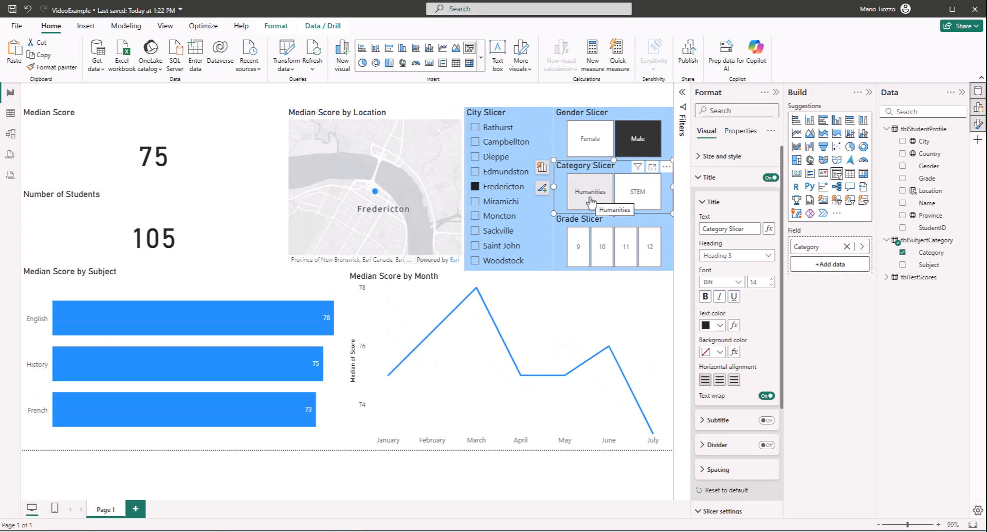
{"action": "left_click", "coordinate": [577, 252], "text": "ctrl"}
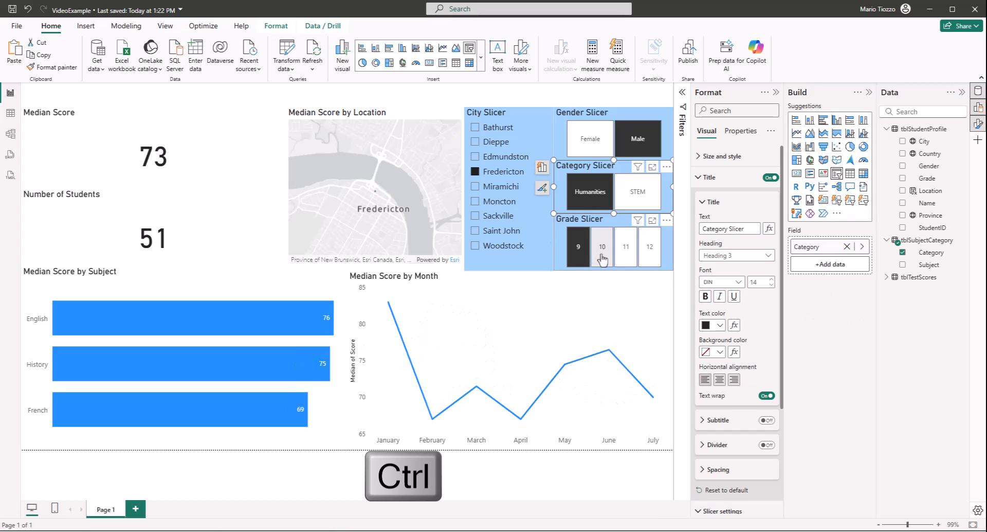
{"action": "left_click", "coordinate": [602, 257], "text": "ctrl"}
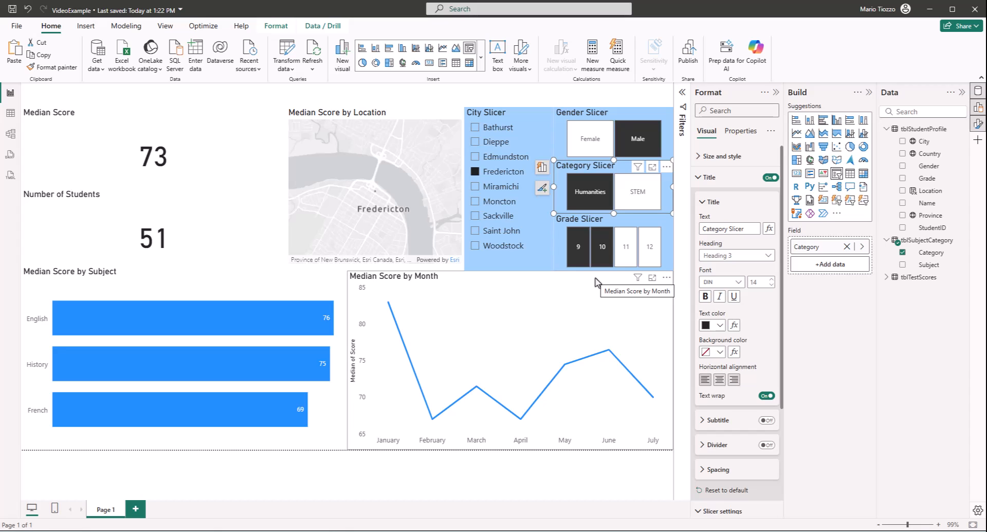
- Clear every selection in the City, Gender, Category and Grade slicers so the report is unfiltered
{"action": "left_click", "coordinate": [475, 172]}
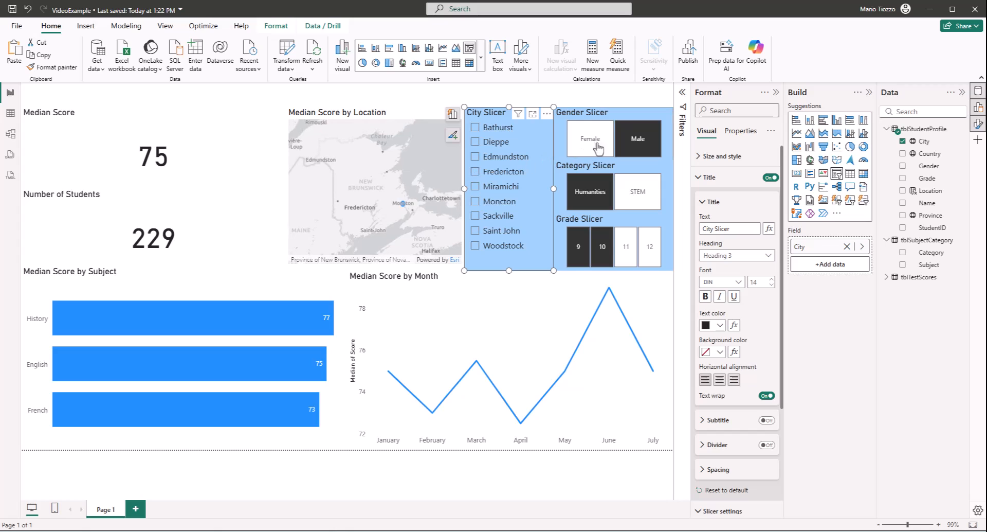
{"action": "left_click", "coordinate": [590, 192]}
{"action": "left_click", "coordinate": [602, 247]}
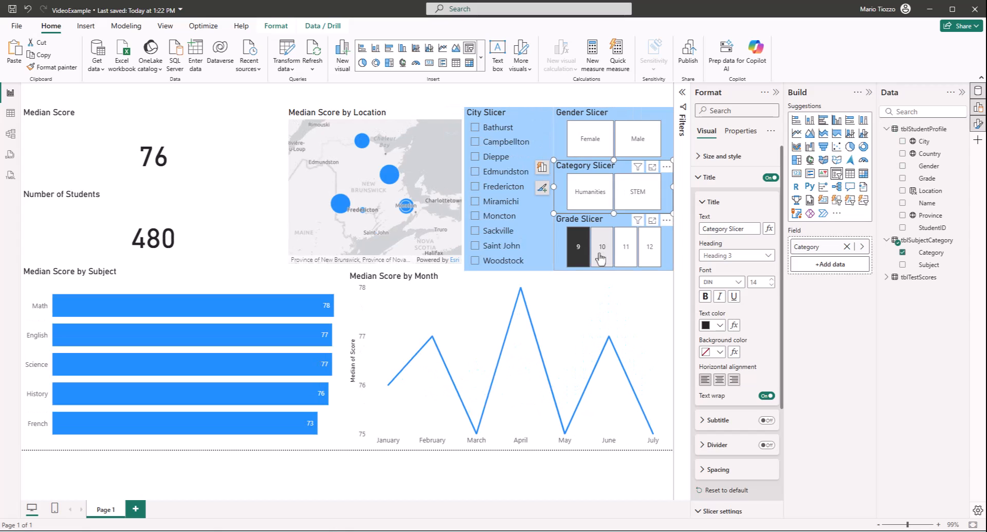
{"action": "left_click", "coordinate": [579, 249]}
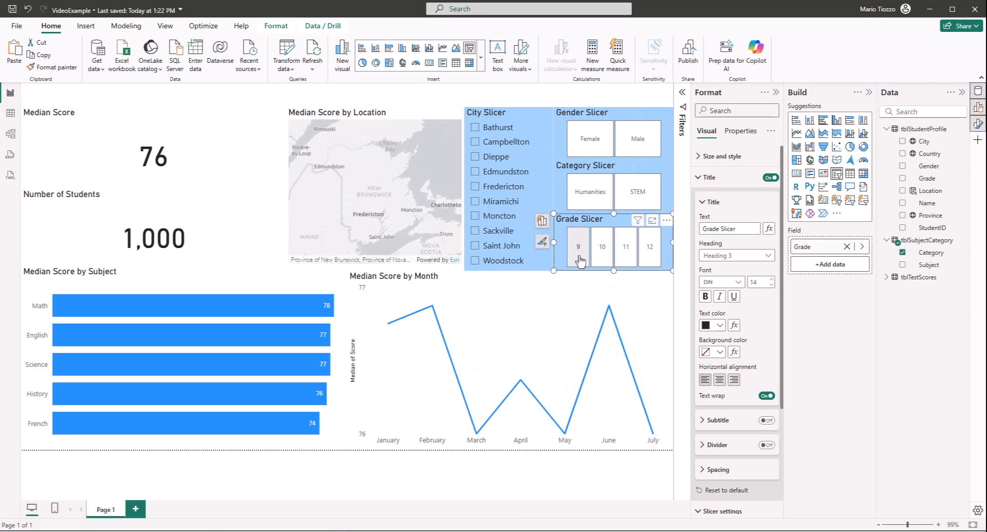
- Filter the report to Fredericton, Male, Humanities and grade 9 using the four slicers
{"action": "left_click", "coordinate": [475, 186]}
{"action": "left_click", "coordinate": [633, 135]}
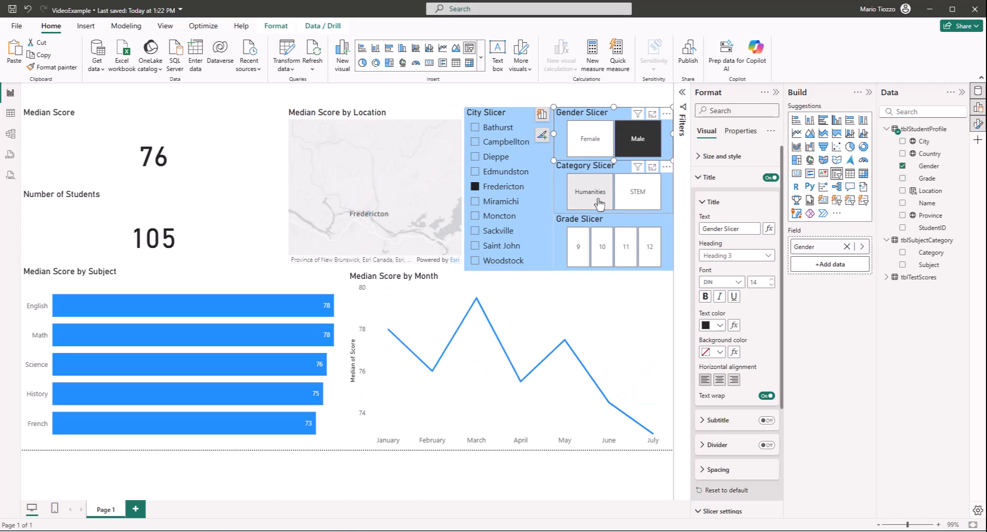
{"action": "left_click", "coordinate": [599, 203]}
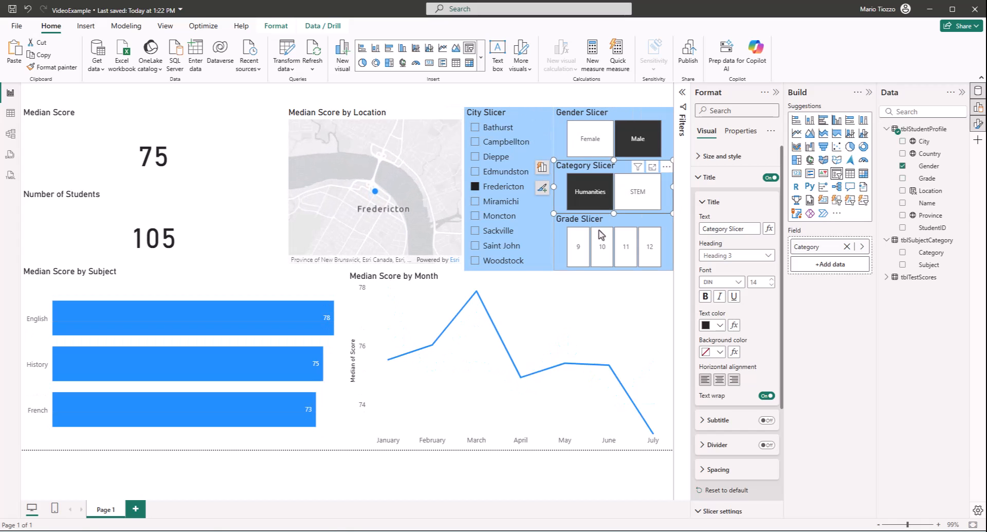
{"action": "left_click", "coordinate": [577, 257]}
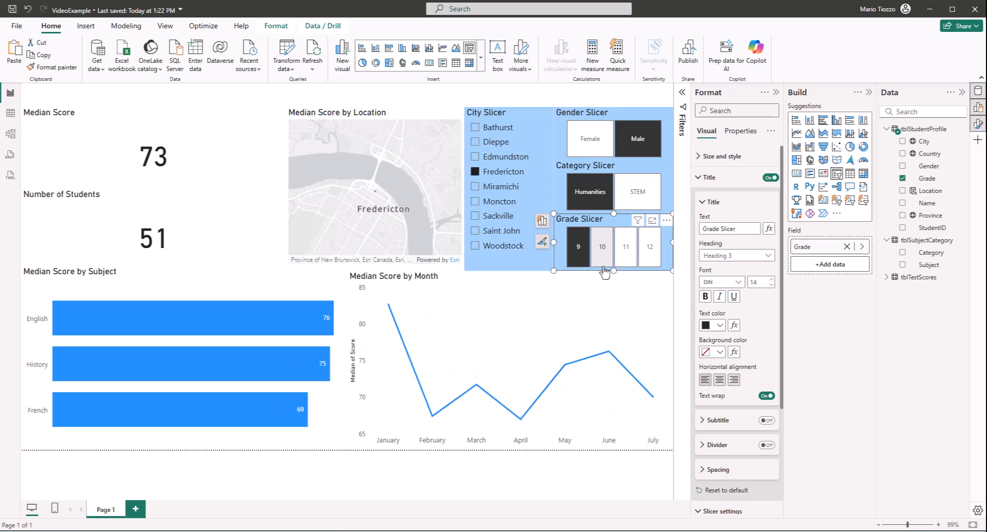